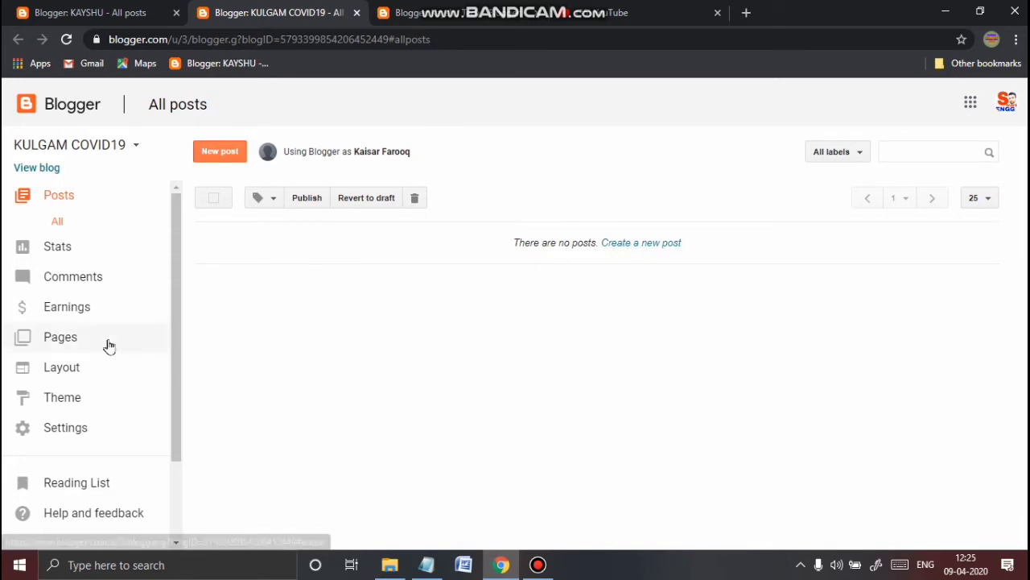
- Delete the draft page "Privacy Policy for KULGAM COVID19" from the blog's pages
{"action": "left_click", "coordinate": [64, 339]}
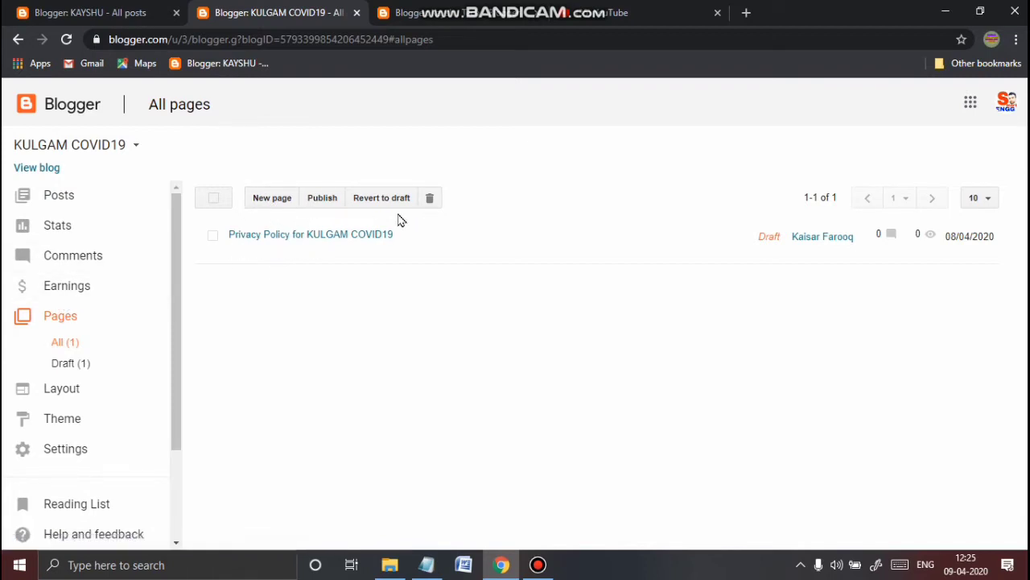
{"action": "mouse_move", "coordinate": [333, 259]}
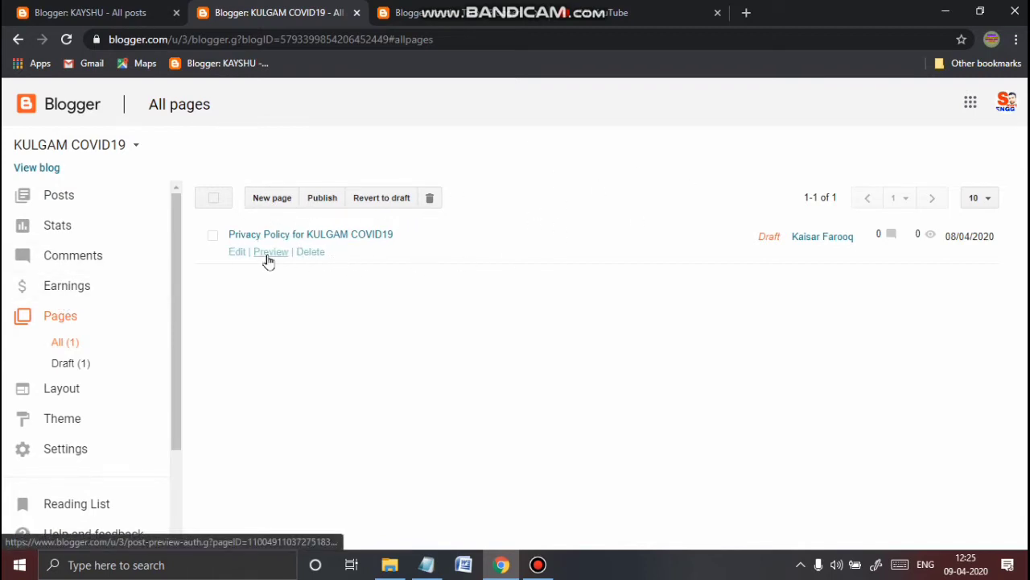
{"action": "left_click", "coordinate": [320, 260]}
{"action": "left_click", "coordinate": [586, 125]}
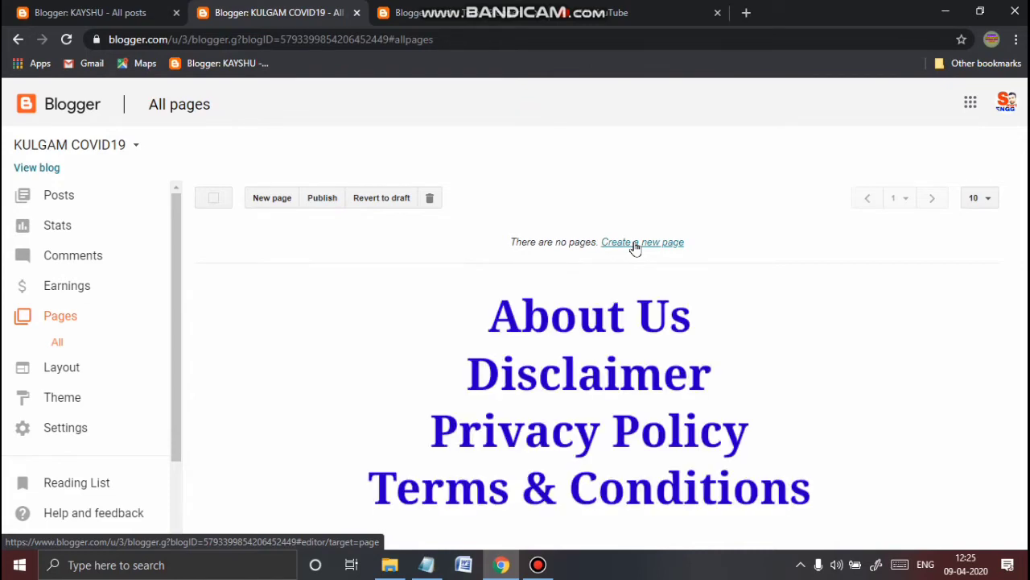
- Search Google for "privacy policy generator" in a new browser tab and open the privacypolicygenerator.info result
{"action": "left_click", "coordinate": [746, 12]}
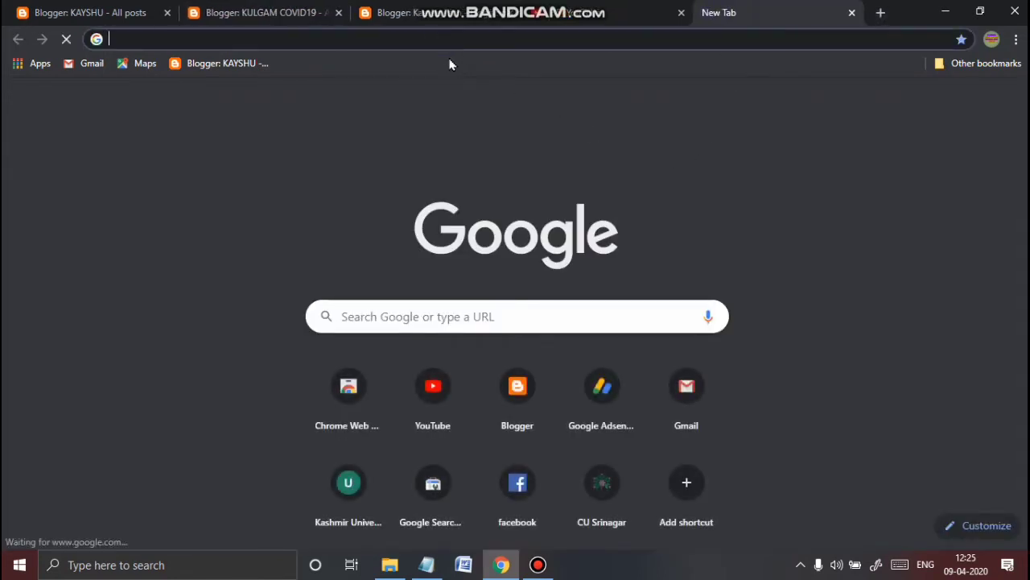
{"action": "type", "text": "pr"}
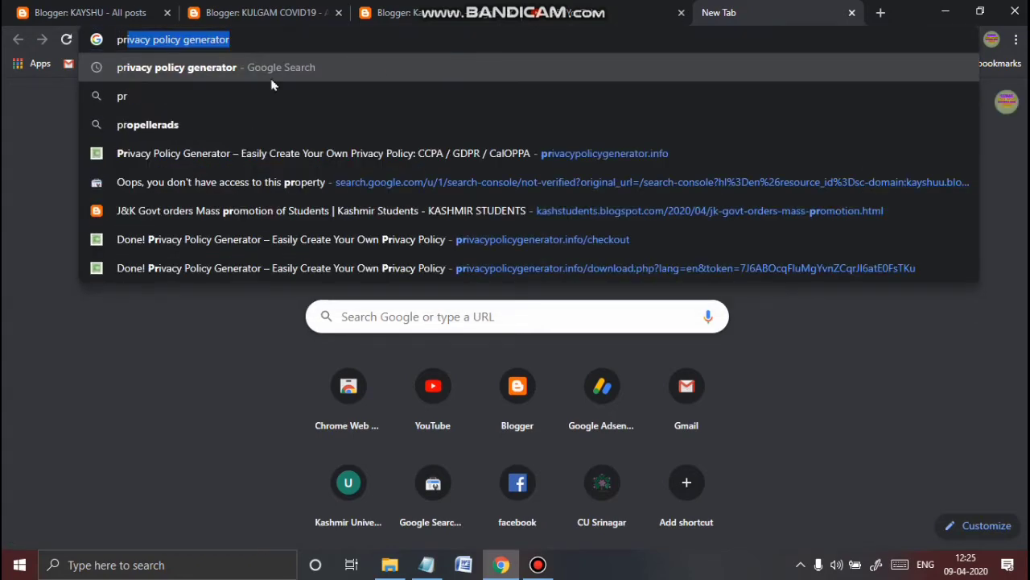
{"action": "left_click", "coordinate": [225, 68]}
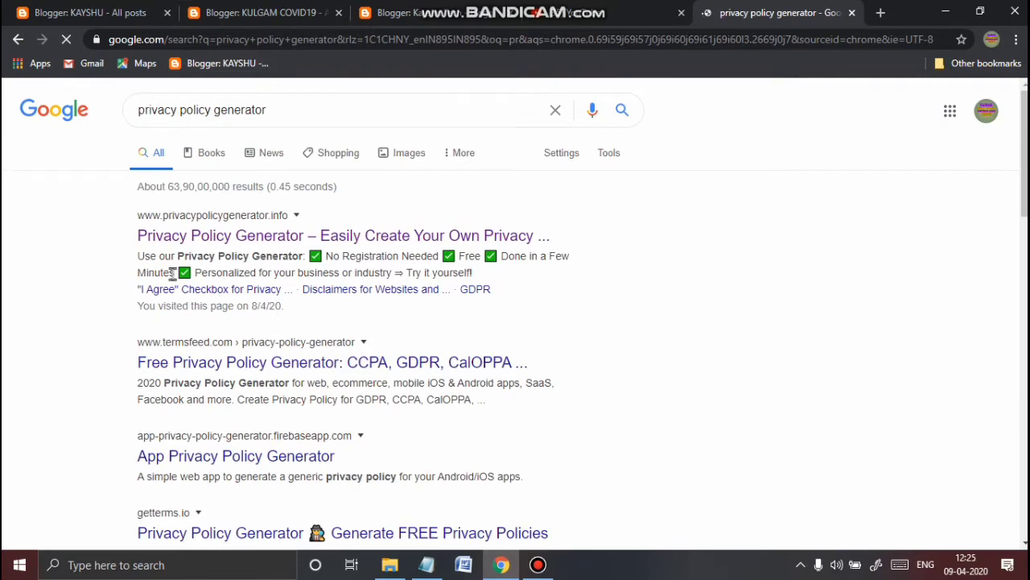
{"action": "left_click_drag", "start_coordinate": [178, 273], "coordinate": [147, 272]}
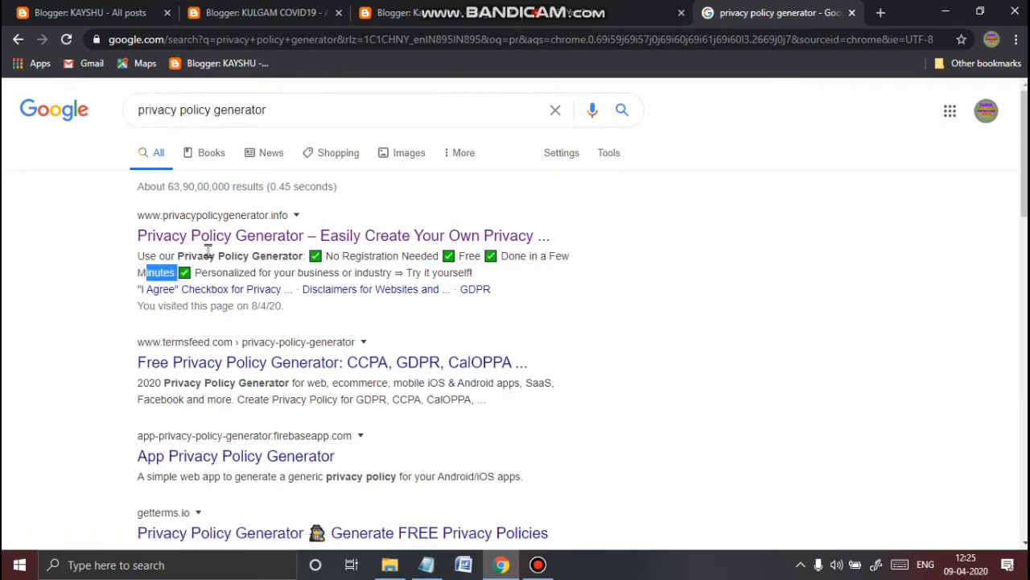
{"action": "left_click", "coordinate": [166, 234]}
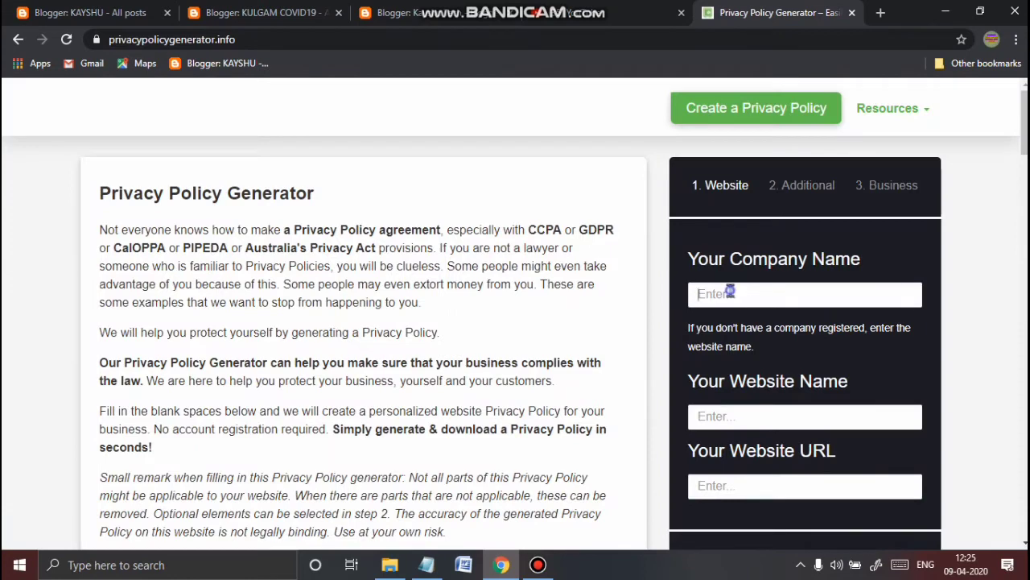
- Check the blog's title in Blogger and enter "Kulgam COVID19" as the company name in the privacy policy generator
{"action": "left_click", "coordinate": [730, 292]}
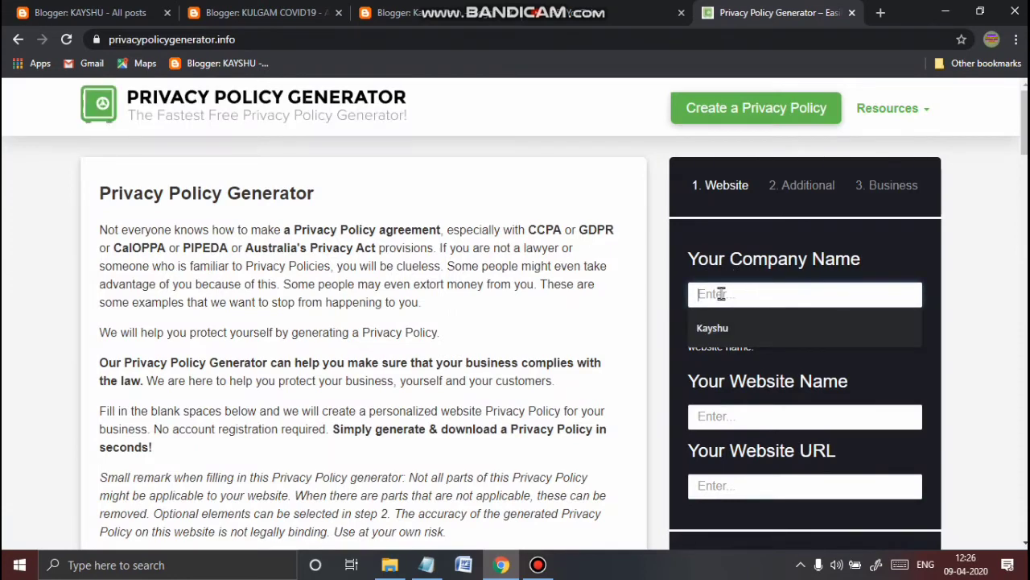
{"action": "left_click", "coordinate": [264, 13]}
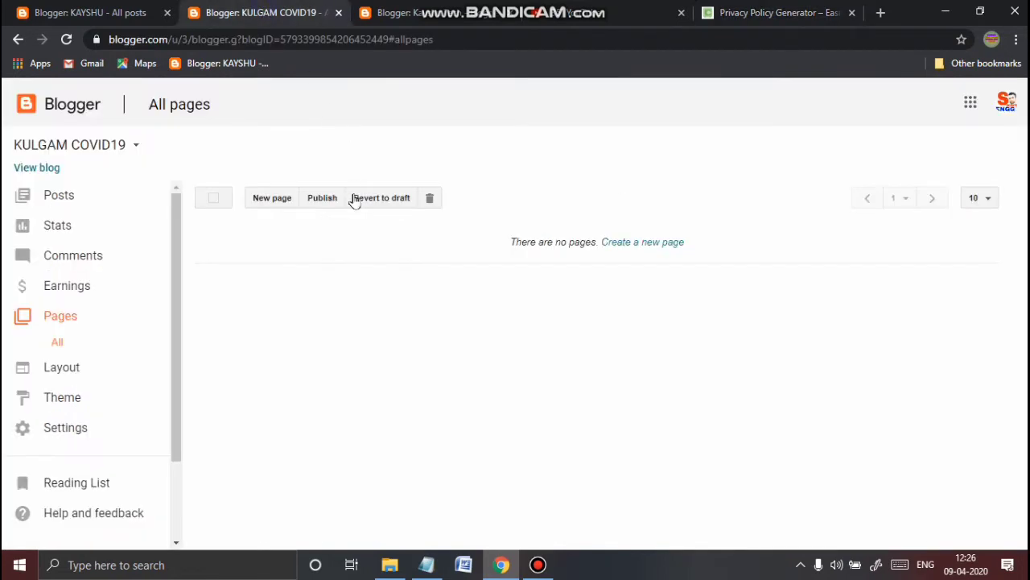
{"action": "left_click", "coordinate": [63, 199]}
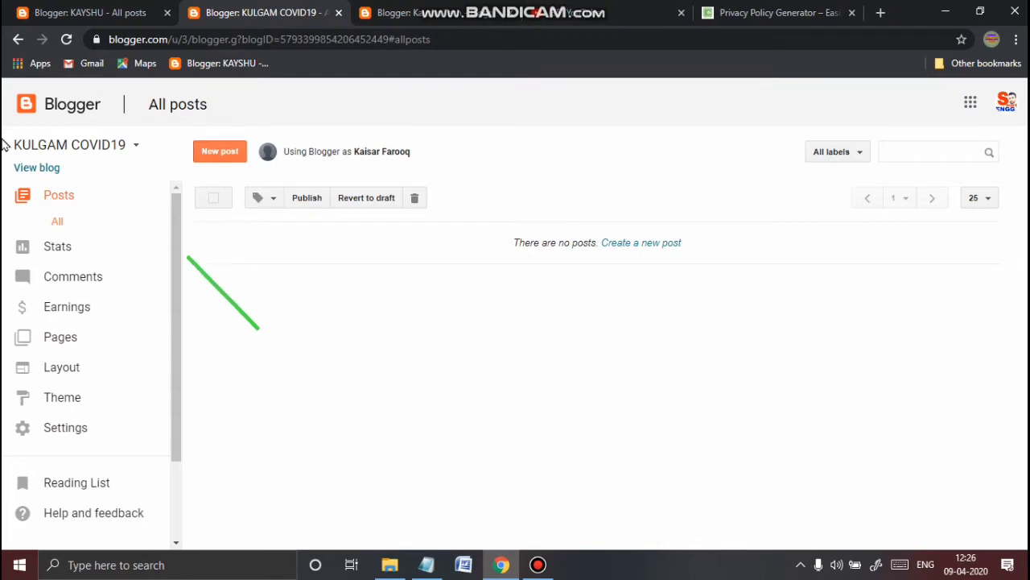
{"action": "left_click", "coordinate": [757, 13]}
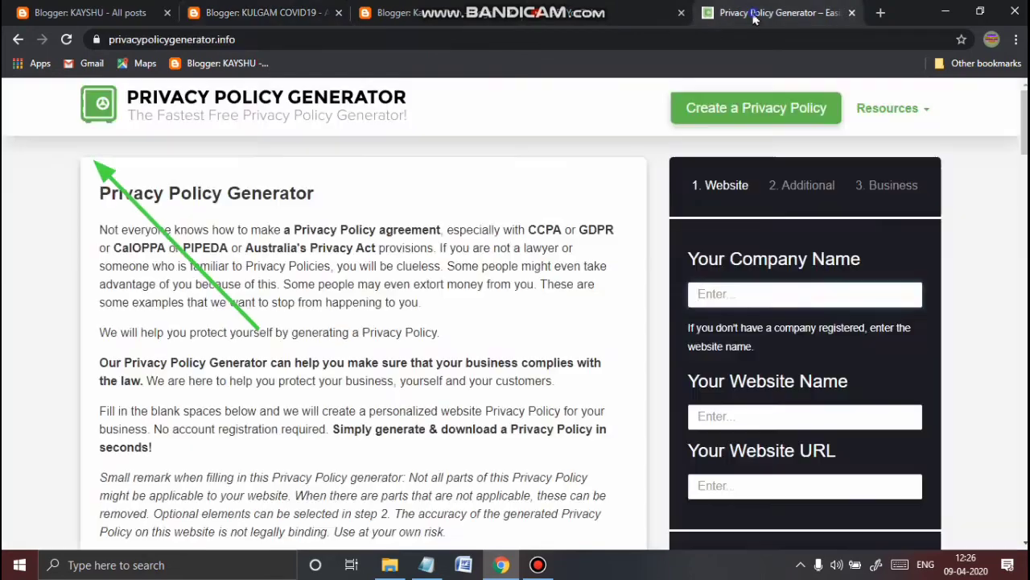
{"action": "left_click", "coordinate": [746, 297]}
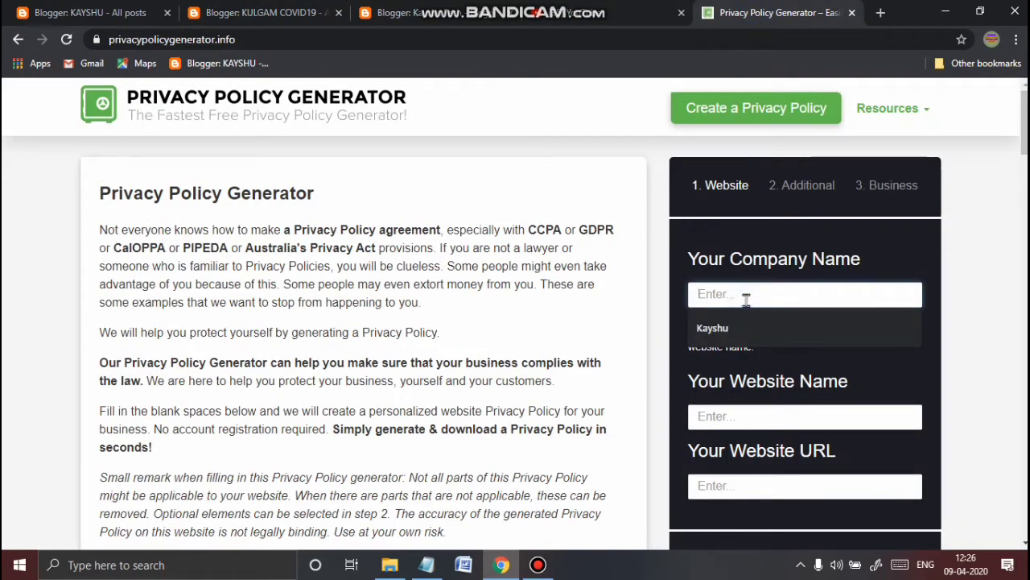
{"action": "type", "text": "Kulgam COVID19"}
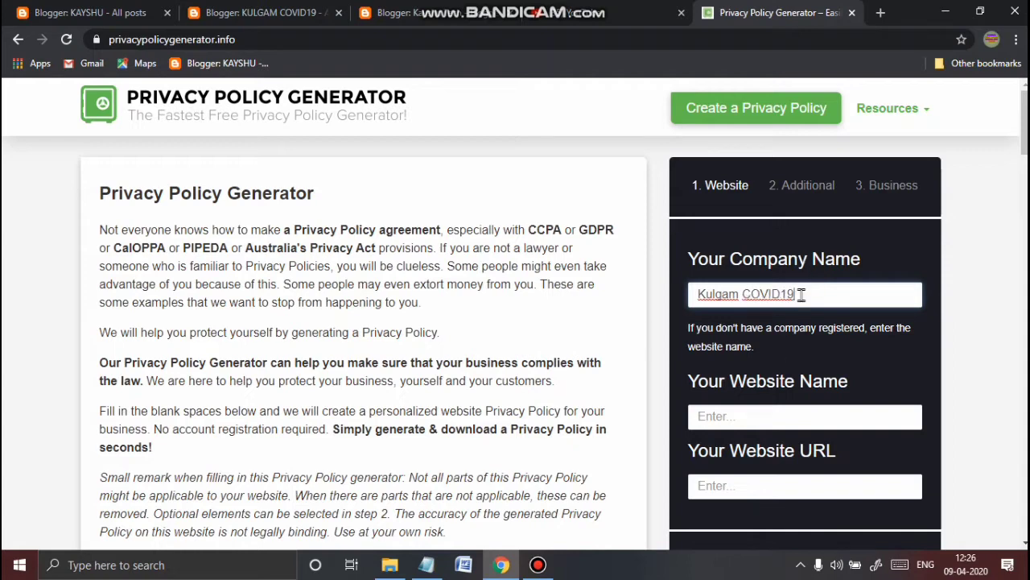
- Copy the company name "Kulgam COVID19" into the website name field
{"action": "left_click_drag", "start_coordinate": [805, 294], "coordinate": [685, 306]}
{"action": "key", "text": "ctrl+c"}
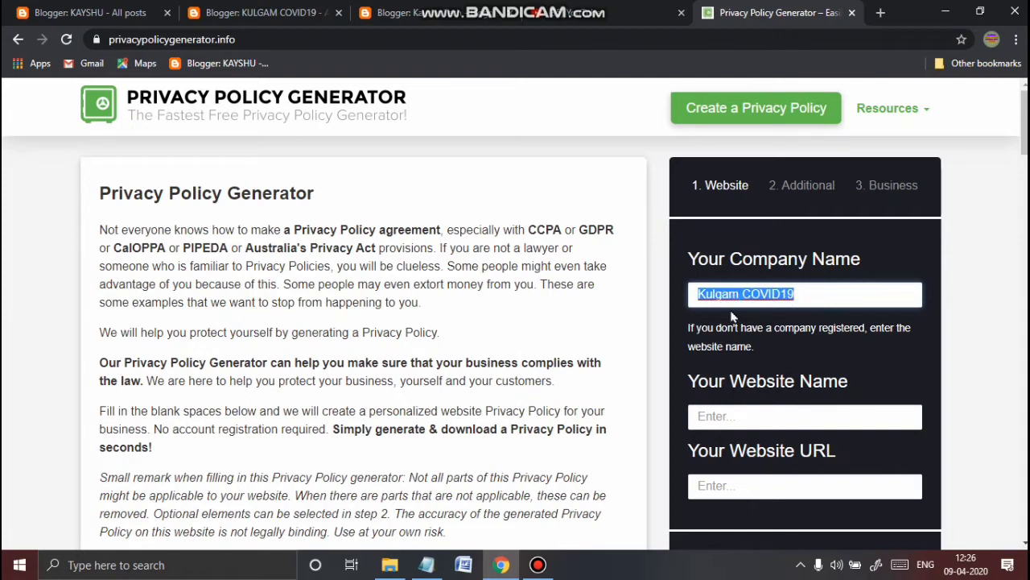
{"action": "left_click", "coordinate": [748, 419]}
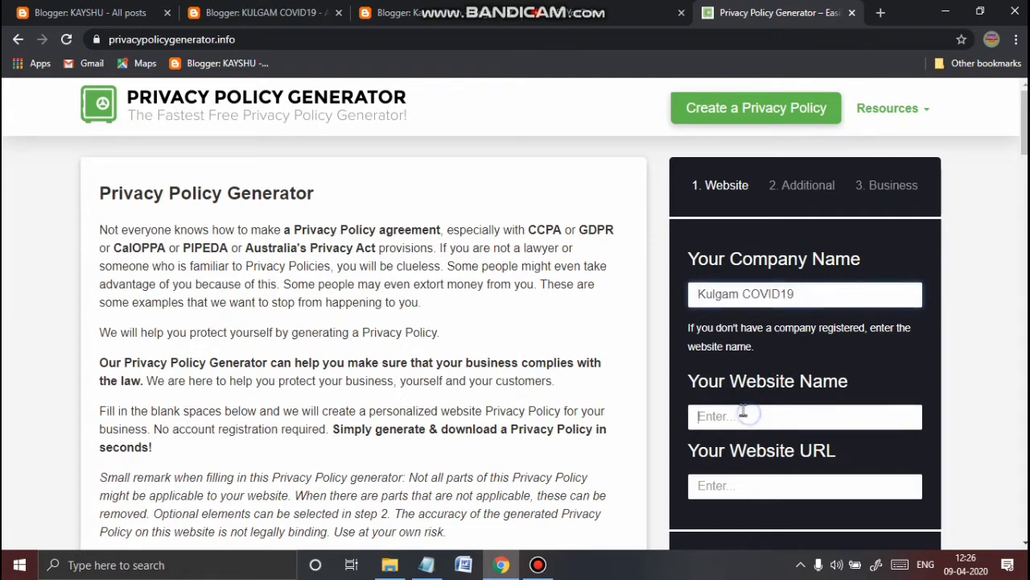
{"action": "right_click", "coordinate": [738, 417]}
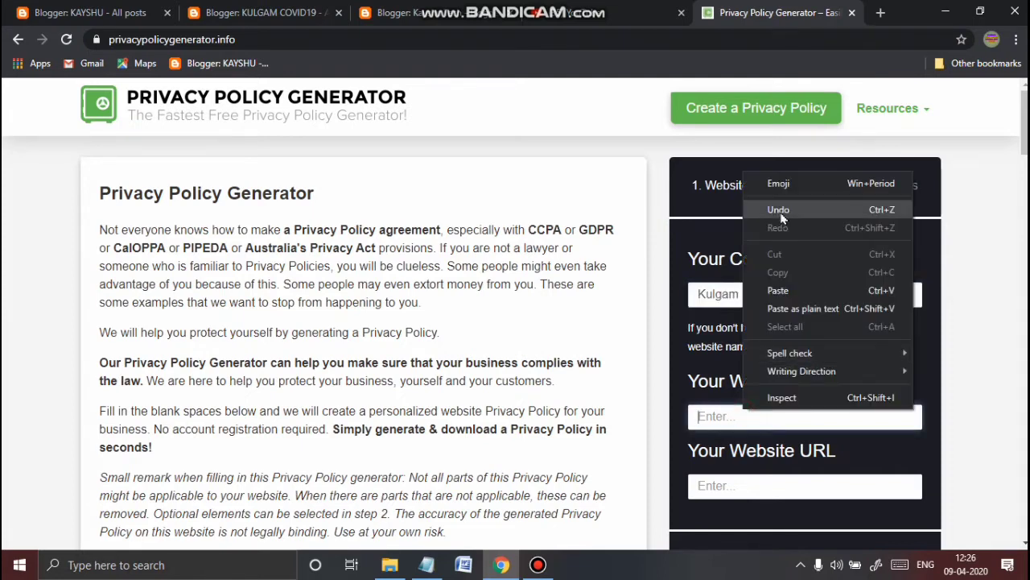
{"action": "left_click", "coordinate": [777, 289]}
- Copy the blog address kulgamcovid19.blogspot.com from Blogger's basic settings into the generator's website URL field
{"action": "left_click", "coordinate": [765, 486]}
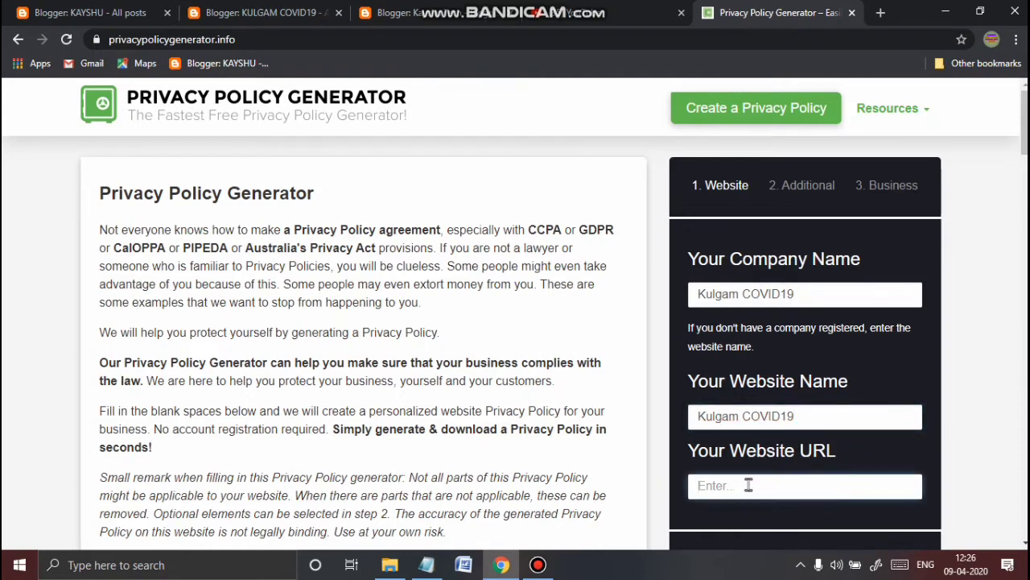
{"action": "left_click", "coordinate": [265, 13]}
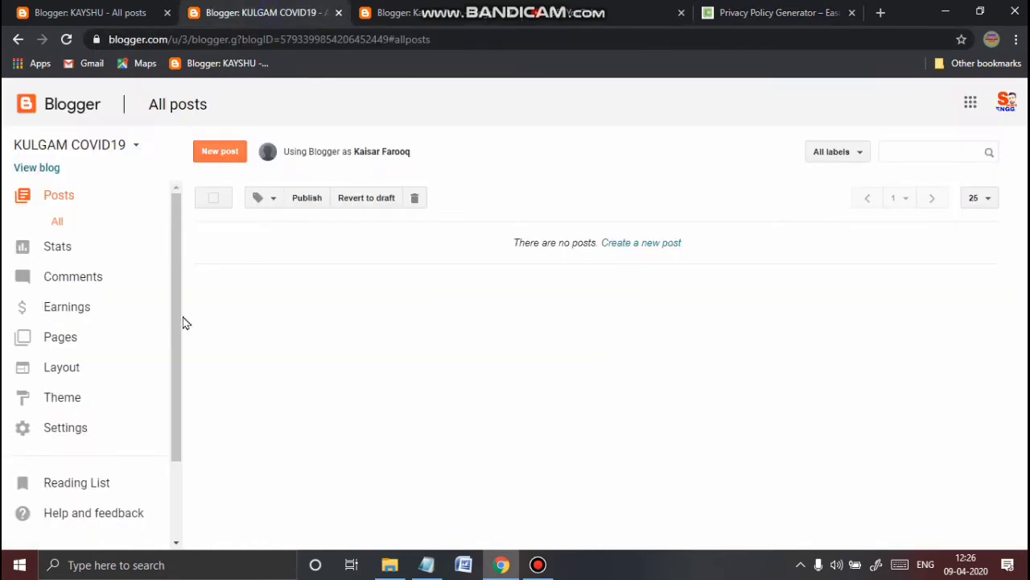
{"action": "left_click", "coordinate": [62, 428]}
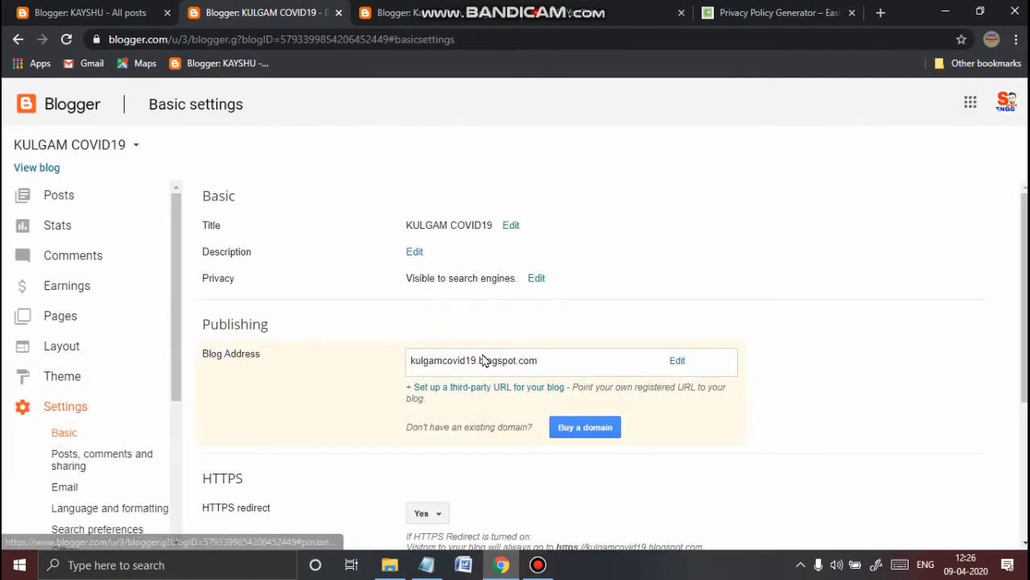
{"action": "left_click_drag", "start_coordinate": [535, 360], "coordinate": [371, 370]}
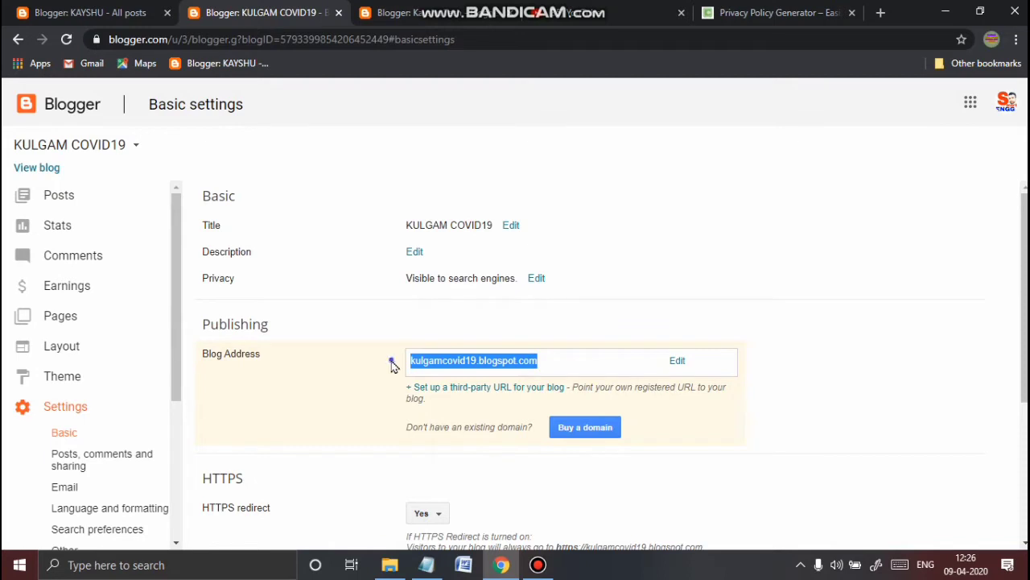
{"action": "left_click", "coordinate": [392, 365]}
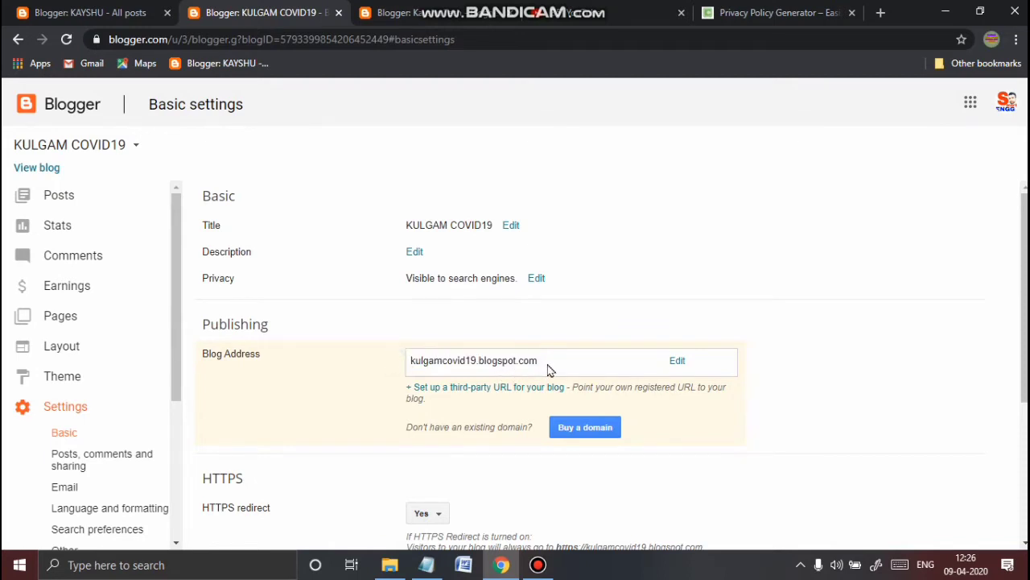
{"action": "left_click_drag", "start_coordinate": [548, 367], "coordinate": [409, 366]}
{"action": "key", "text": "ctrl+c"}
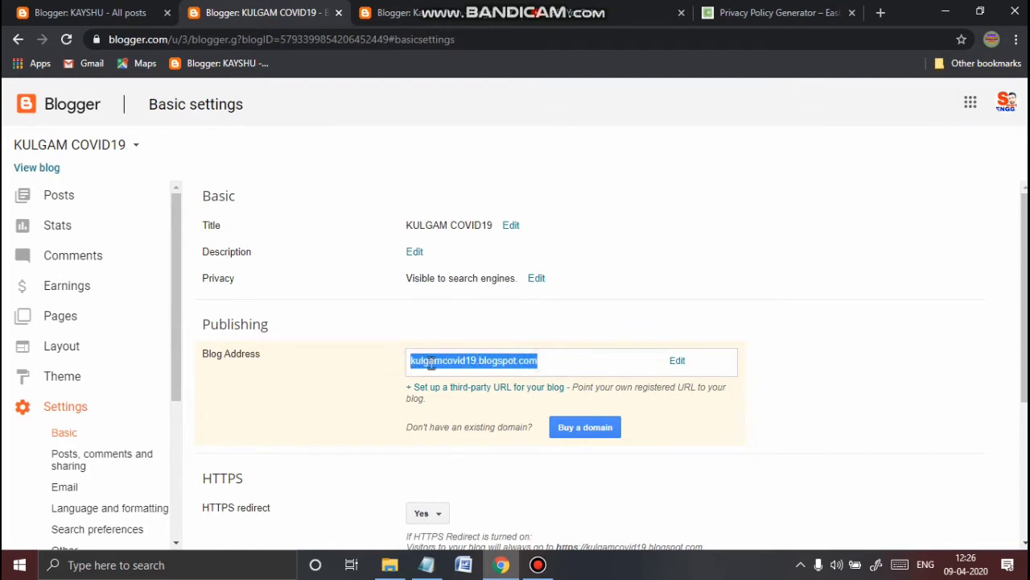
{"action": "left_click", "coordinate": [755, 12]}
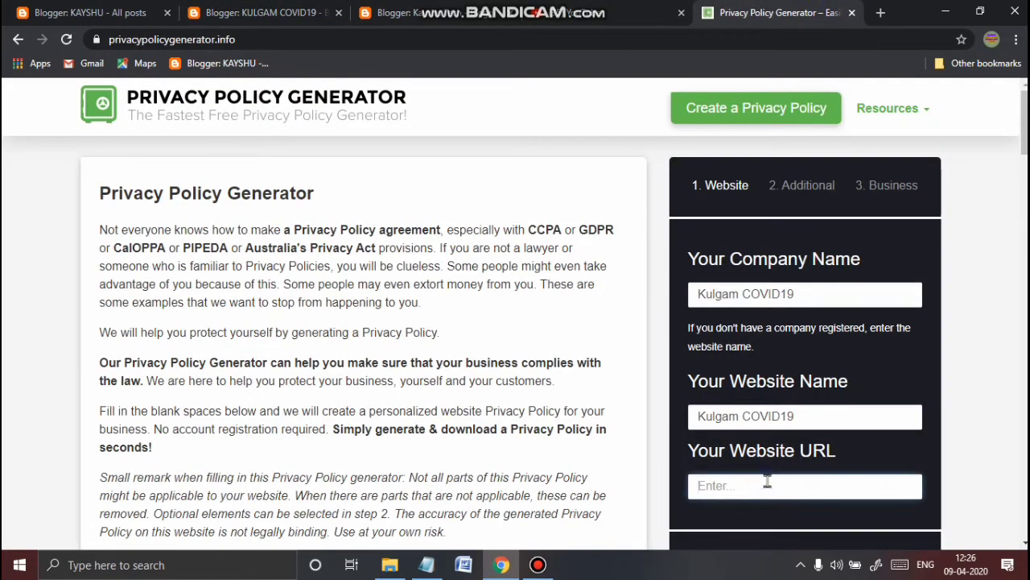
{"action": "key", "text": "ctrl+v"}
{"action": "left_click", "coordinate": [778, 441]}
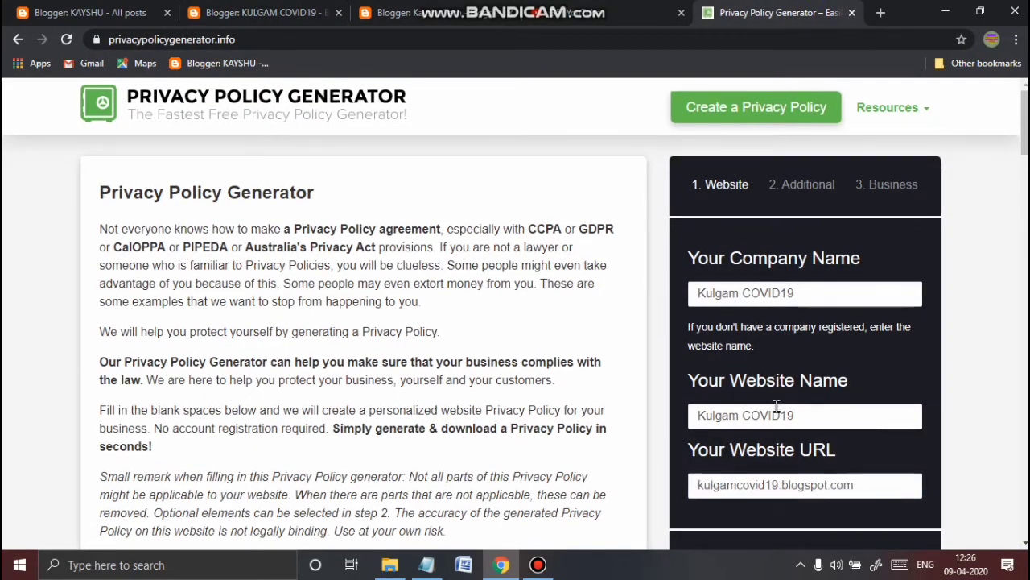
- Advance through the additional questions to the business details, answering No to advertising from third parties except Google
{"action": "scroll", "coordinate": [776, 407], "scroll_direction": "down", "scroll_amount": 4}
{"action": "left_click", "coordinate": [793, 272]}
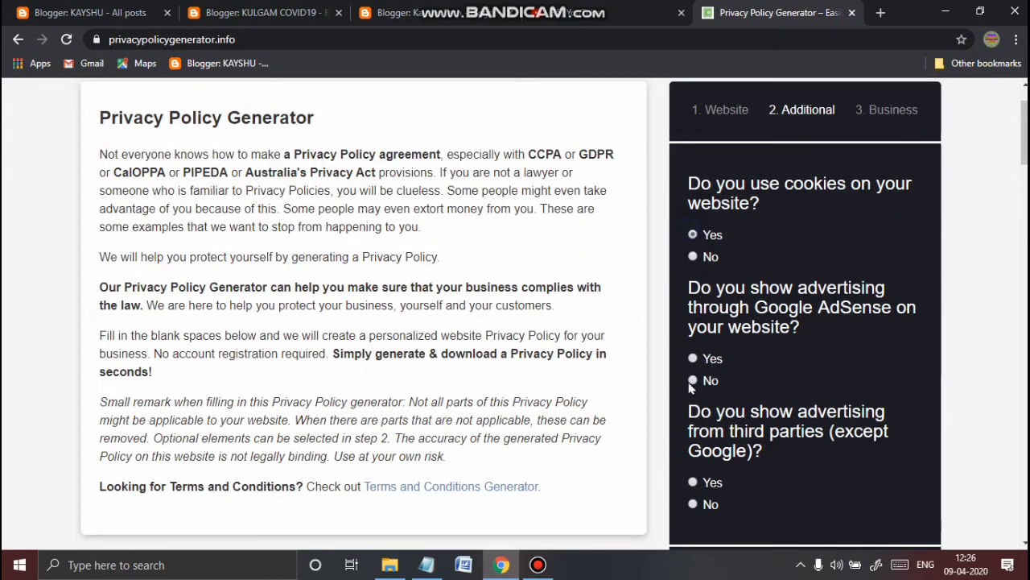
{"action": "left_click", "coordinate": [694, 505]}
{"action": "scroll", "coordinate": [697, 507], "scroll_direction": "down", "scroll_amount": 4}
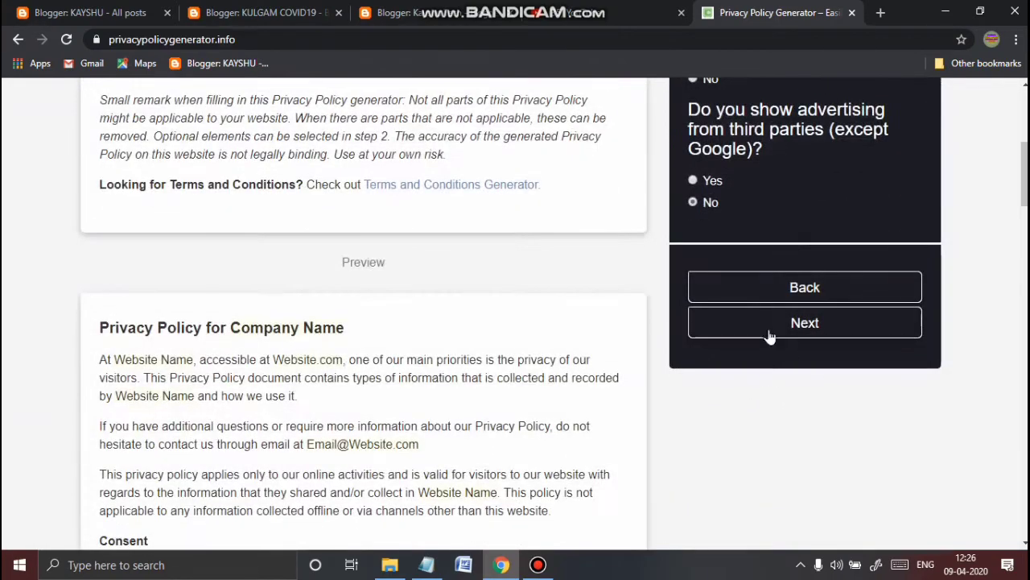
{"action": "left_click", "coordinate": [778, 323]}
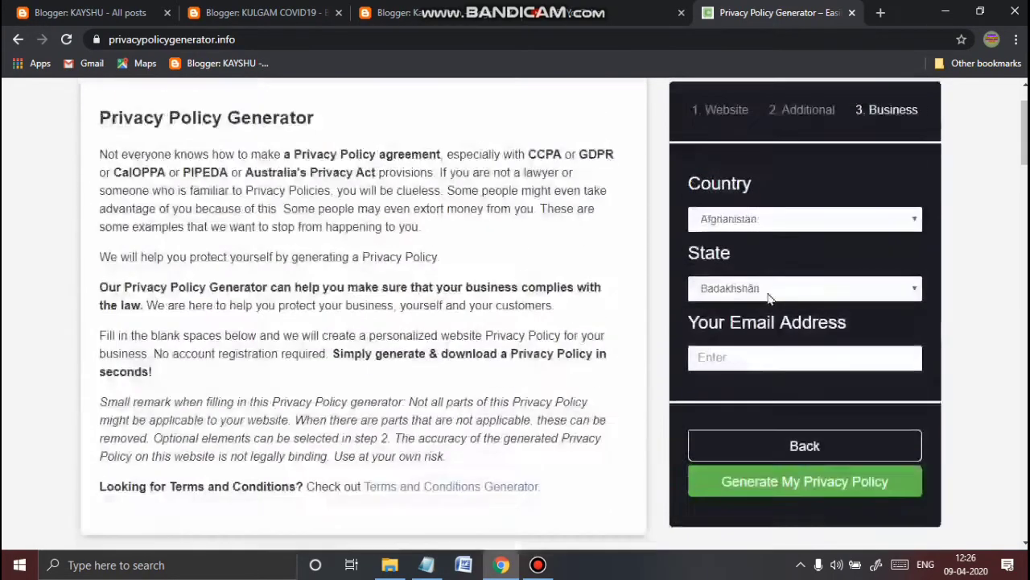
- Set the business country to India and the state to Jammu and Kashmir
{"action": "left_click", "coordinate": [722, 218]}
{"action": "key", "text": "i"}
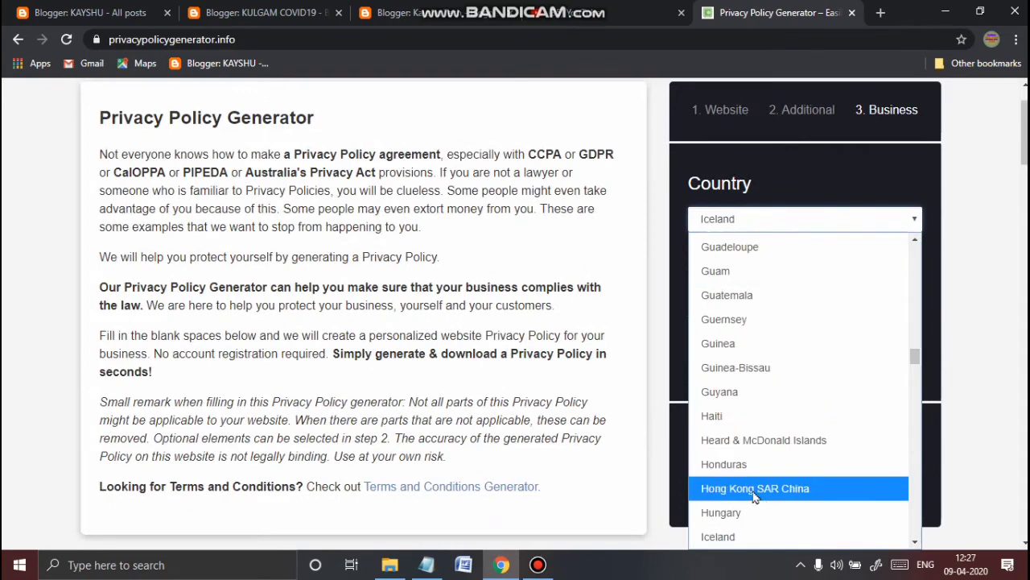
{"action": "scroll", "coordinate": [736, 379], "scroll_direction": "down", "scroll_amount": 6}
{"action": "scroll", "coordinate": [726, 306], "scroll_direction": "up", "scroll_amount": 3}
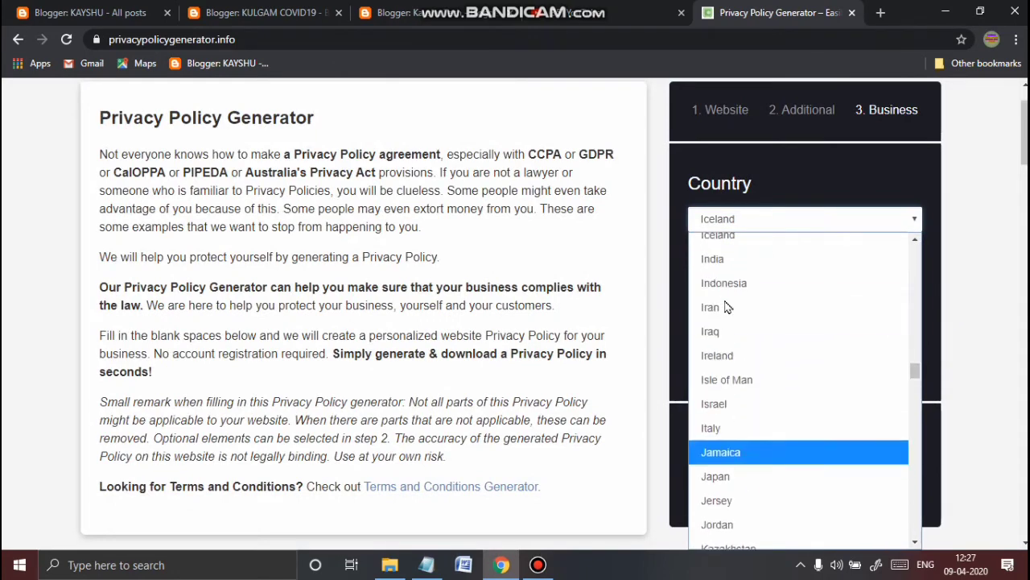
{"action": "left_click", "coordinate": [719, 258]}
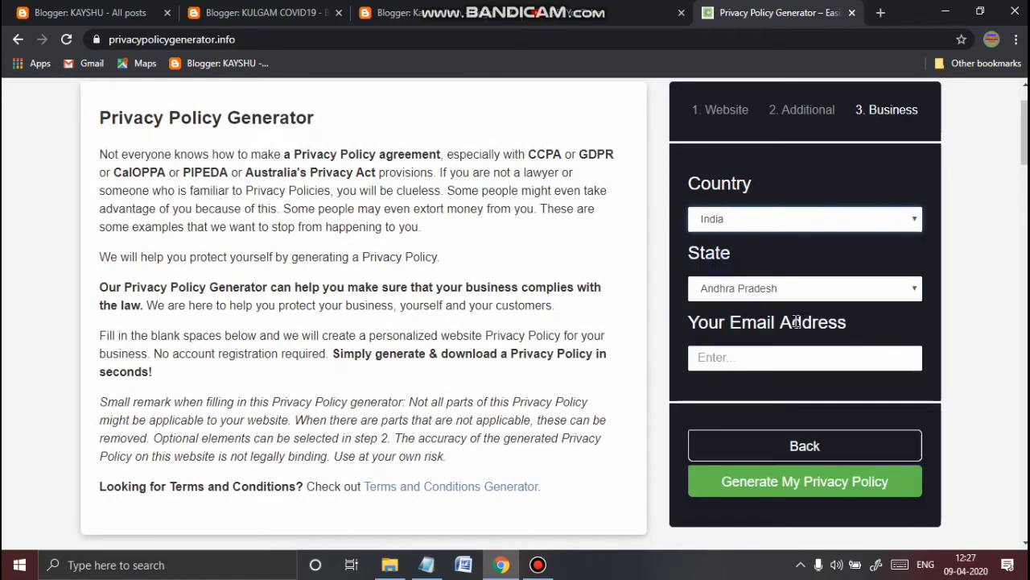
{"action": "left_click", "coordinate": [732, 287]}
{"action": "scroll", "coordinate": [735, 262], "scroll_direction": "down", "scroll_amount": 1}
{"action": "left_click", "coordinate": [736, 243]}
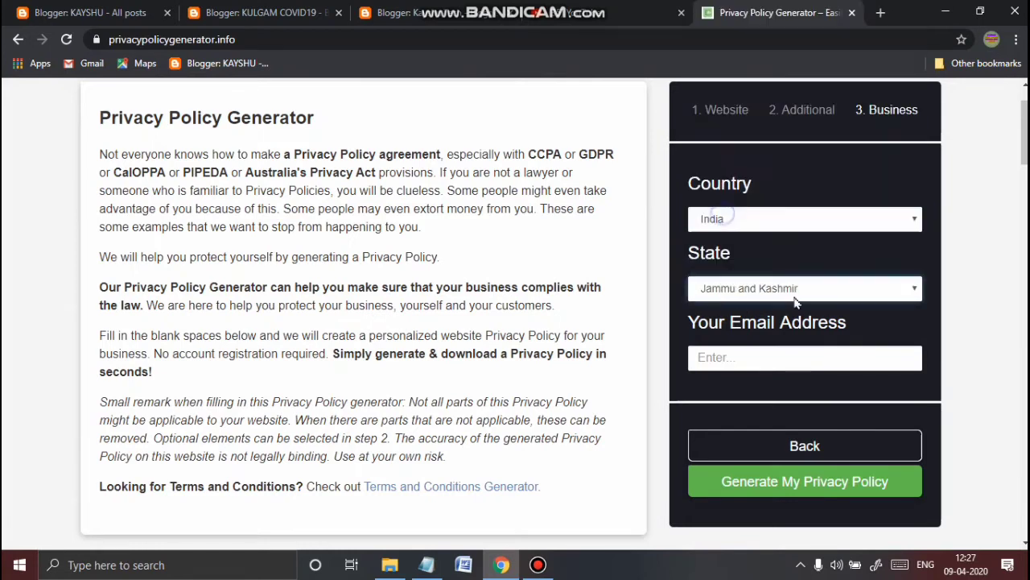
- Fill in the contact's e-mail address with a saved suggestion and generate the privacy policy
{"action": "left_click", "coordinate": [748, 361]}
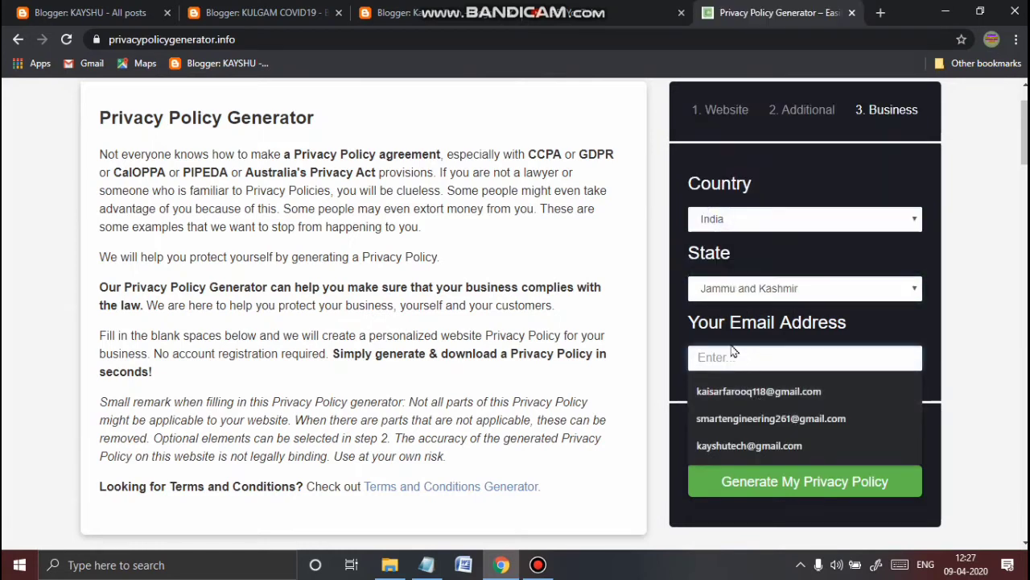
{"action": "left_click", "coordinate": [748, 420]}
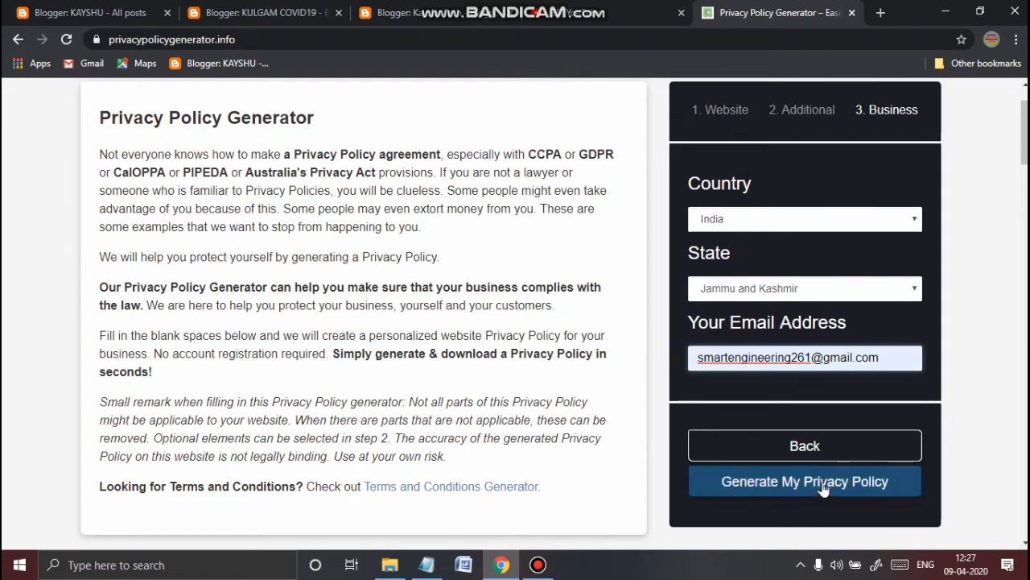
{"action": "left_click", "coordinate": [786, 483]}
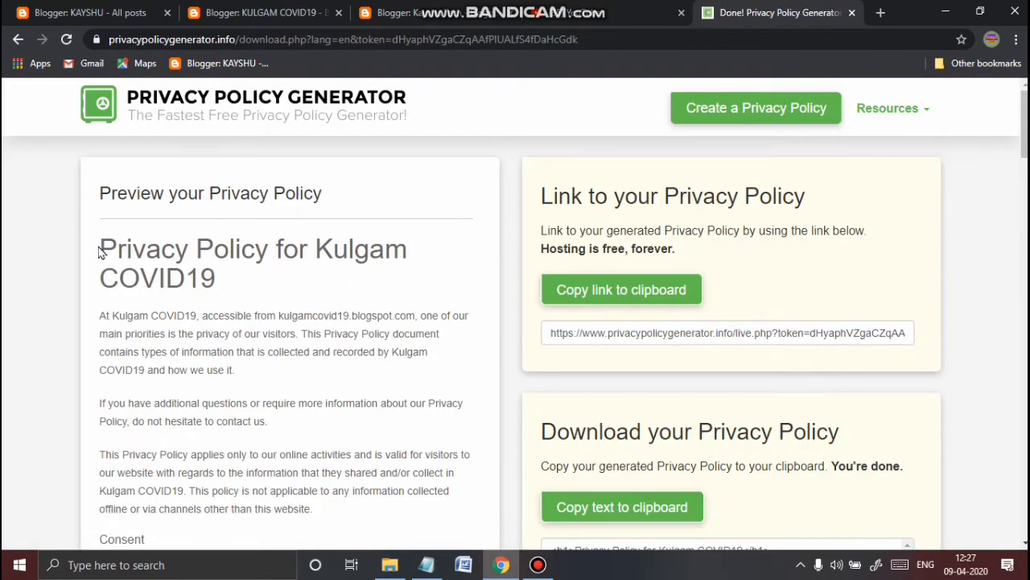
- Copy the entire generated privacy policy text from the preview, from its heading through the Children's Information section
{"action": "scroll", "coordinate": [239, 303], "scroll_direction": "down", "scroll_amount": 1}
{"action": "scroll", "coordinate": [137, 269], "scroll_direction": "up", "scroll_amount": 1}
{"action": "left_click_drag", "start_coordinate": [96, 247], "coordinate": [257, 467]}
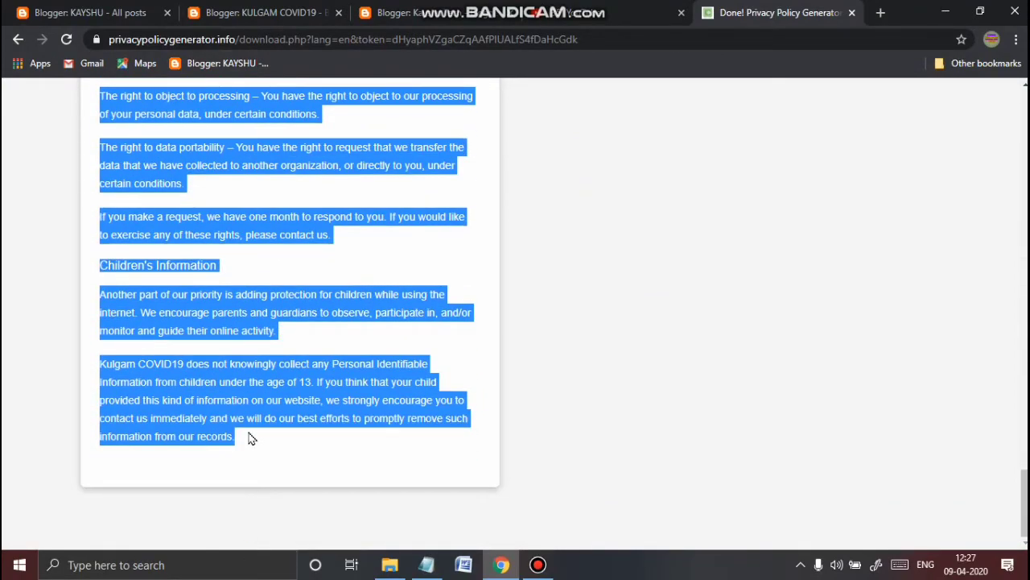
- Create a new page on the KULGAM COVID19 blog in Blogger and paste the privacy policy into its body
{"action": "left_click", "coordinate": [274, 12]}
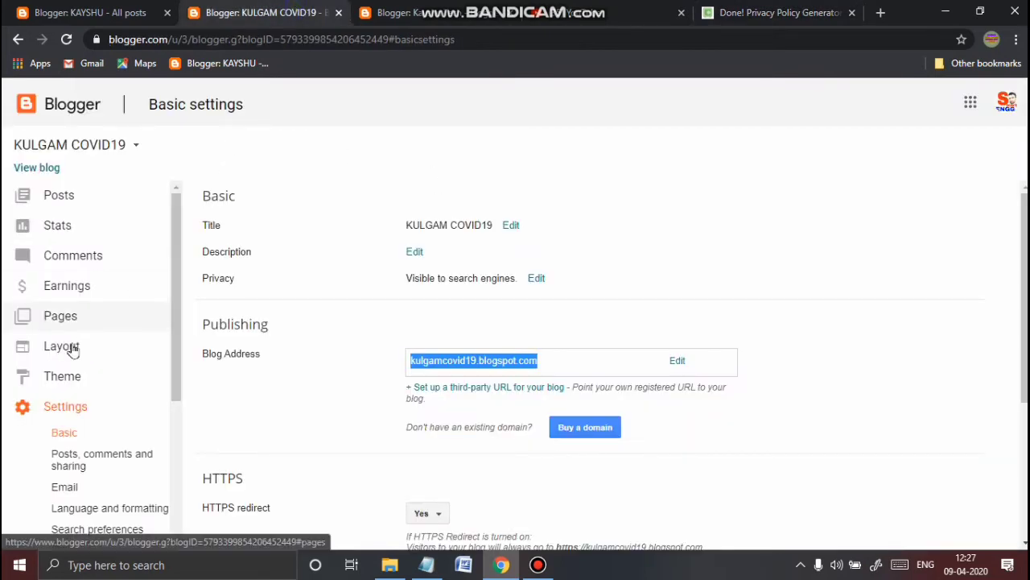
{"action": "left_click", "coordinate": [95, 320]}
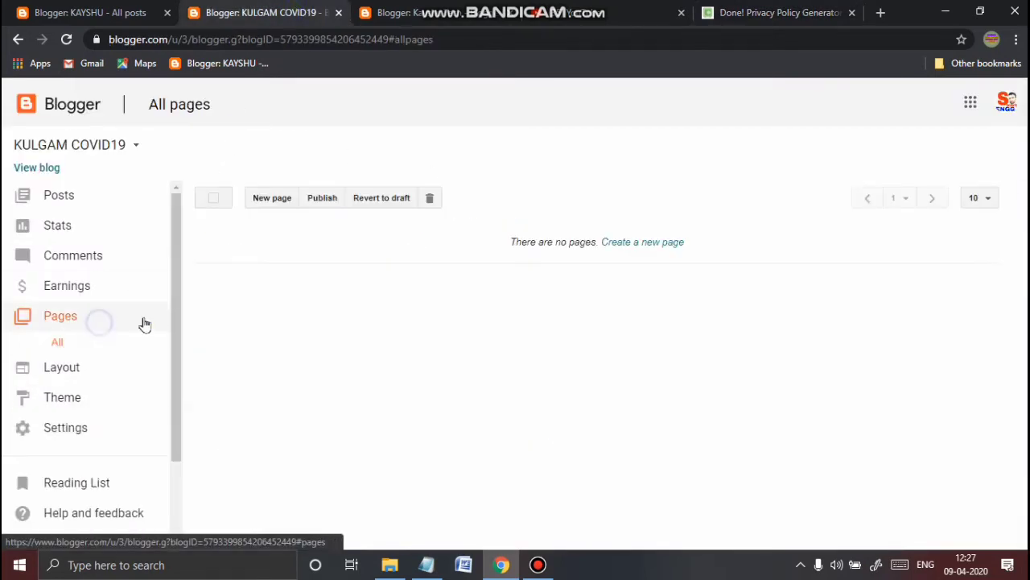
{"action": "left_click", "coordinate": [665, 242]}
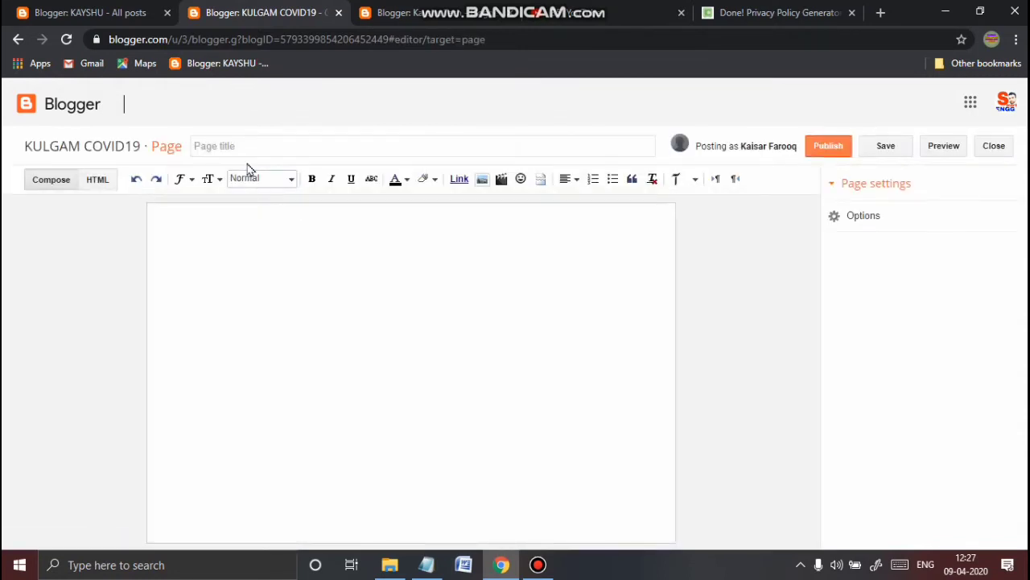
{"action": "left_click", "coordinate": [236, 147]}
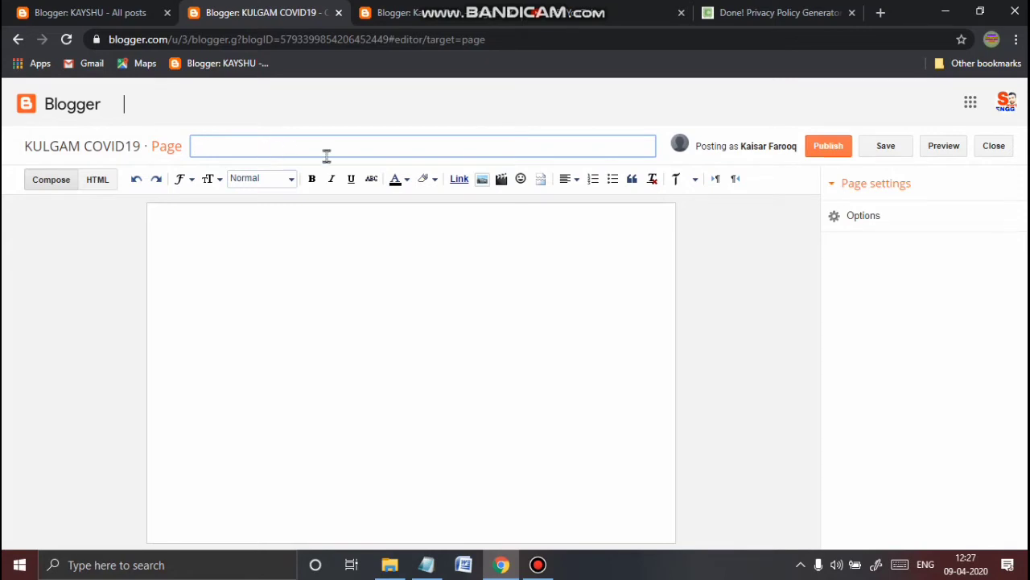
{"action": "left_click", "coordinate": [293, 231]}
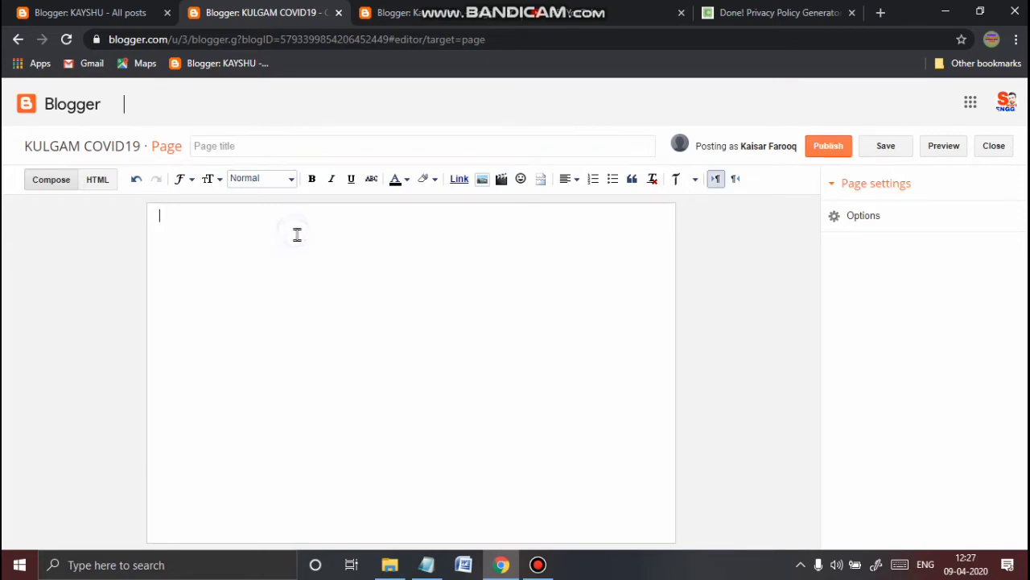
{"action": "key", "text": "ctrl+v"}
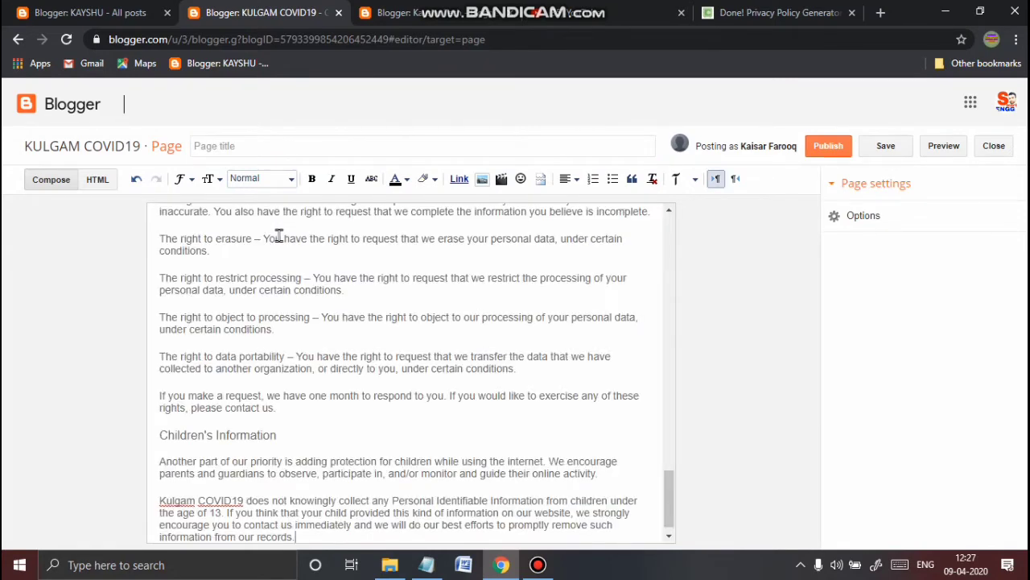
- Title the page "Privacy Policy" by copying those words from the heading of the pasted text
{"action": "scroll", "coordinate": [278, 235], "scroll_direction": "up", "scroll_amount": 20}
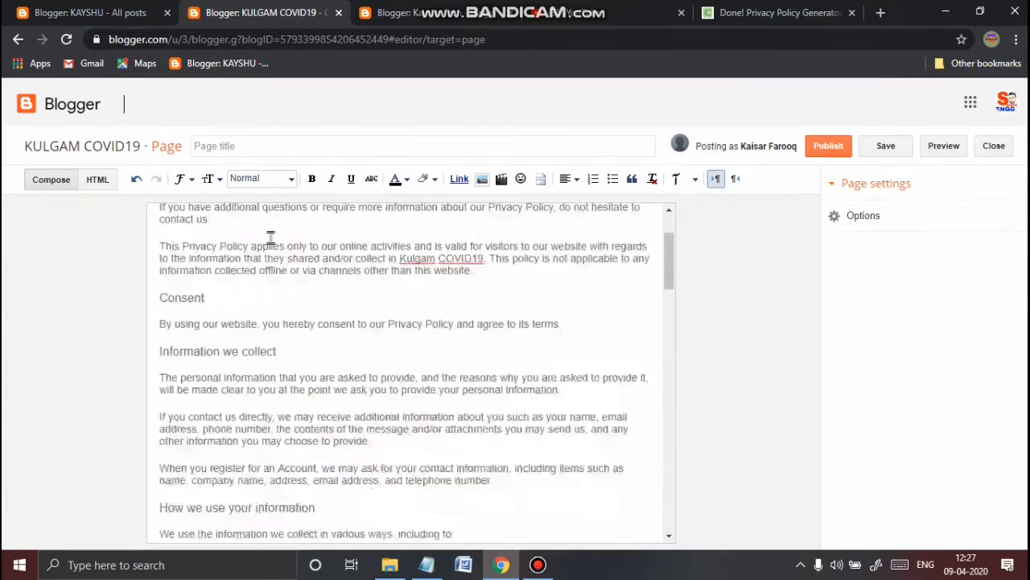
{"action": "left_click_drag", "start_coordinate": [160, 223], "coordinate": [334, 228]}
{"action": "key", "text": "ctrl+c"}
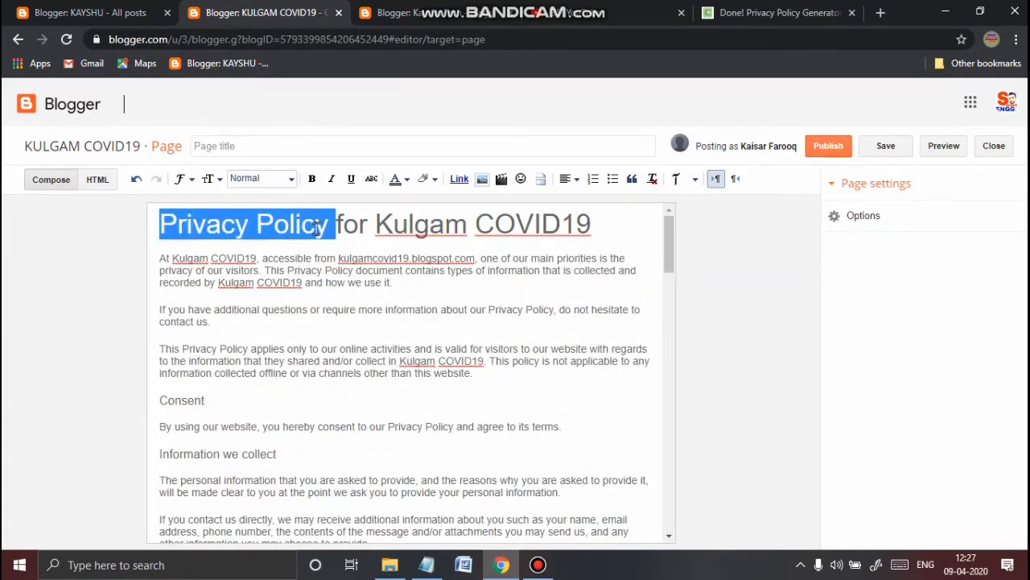
{"action": "left_click", "coordinate": [247, 150]}
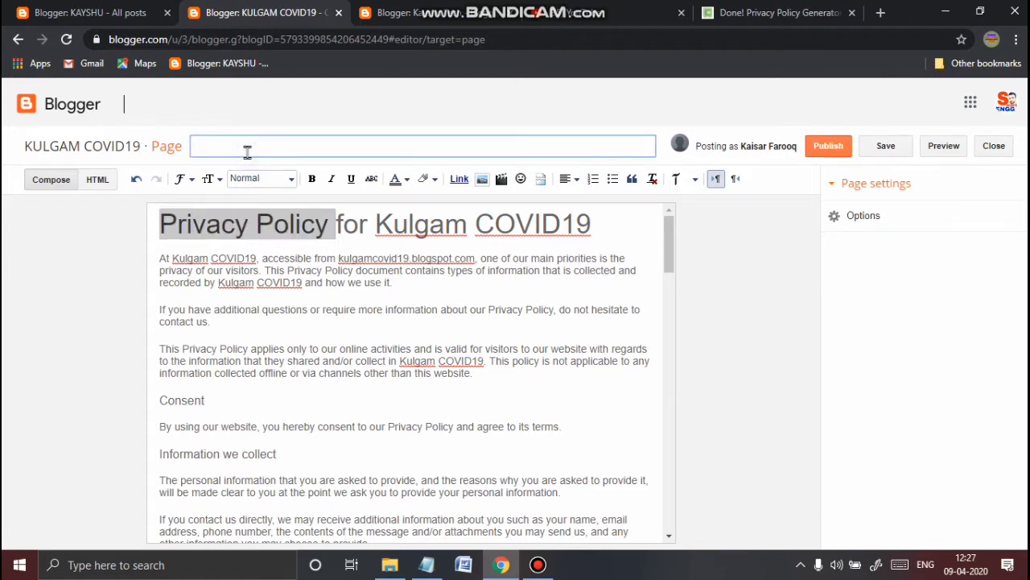
{"action": "key", "text": "ctrl+v"}
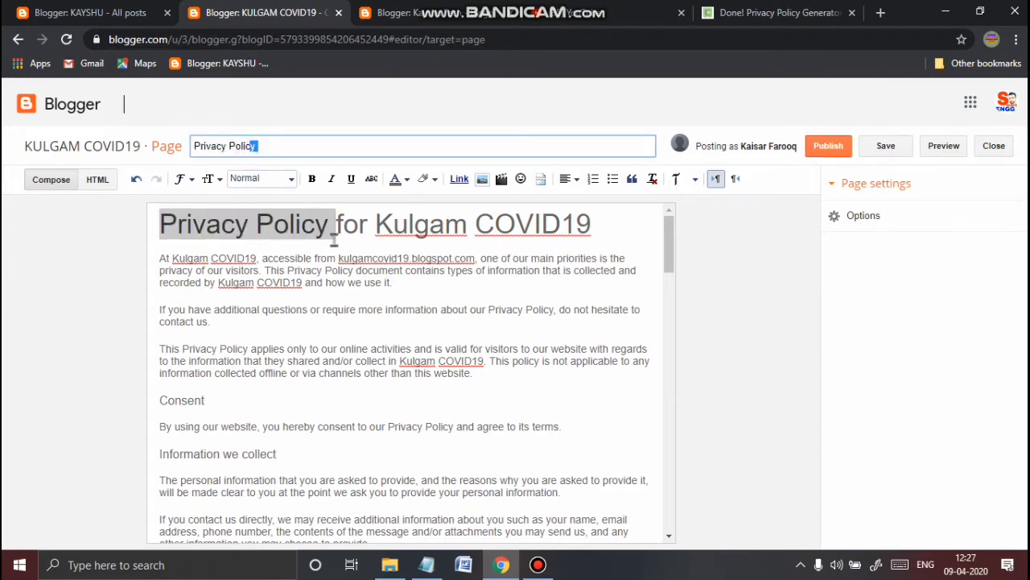
- Make the line "Privacy Policy for Kulgam COVID19" bold and give it the Heading style
{"action": "left_click_drag", "start_coordinate": [616, 229], "coordinate": [159, 224]}
{"action": "left_click", "coordinate": [313, 180]}
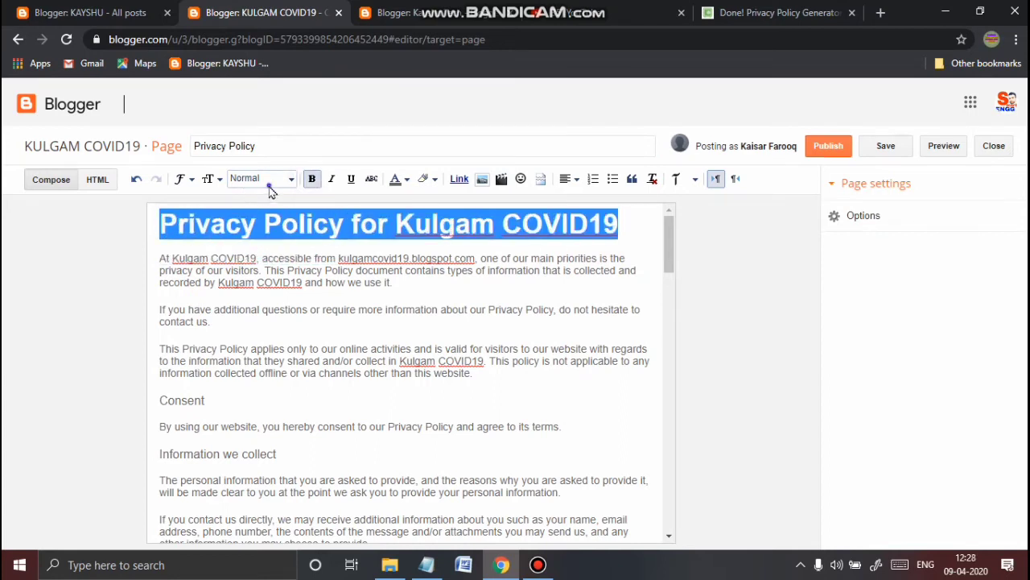
{"action": "left_click", "coordinate": [270, 184]}
{"action": "left_click", "coordinate": [272, 199]}
{"action": "left_click", "coordinate": [637, 213]}
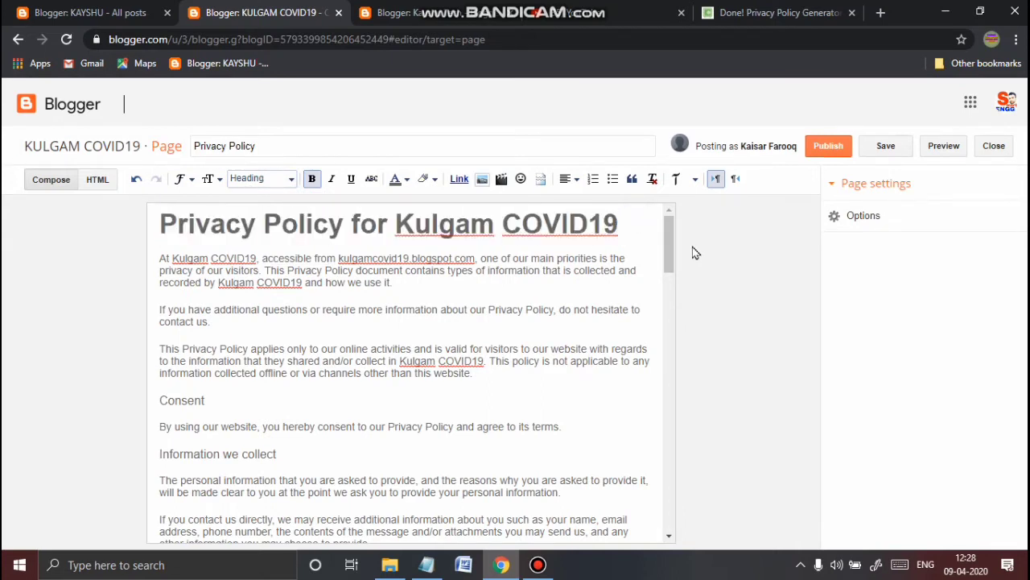
- Color the "Privacy Policy for Kulgam COVID19" heading red and publish the page
{"action": "left_click_drag", "start_coordinate": [634, 214], "coordinate": [194, 231]}
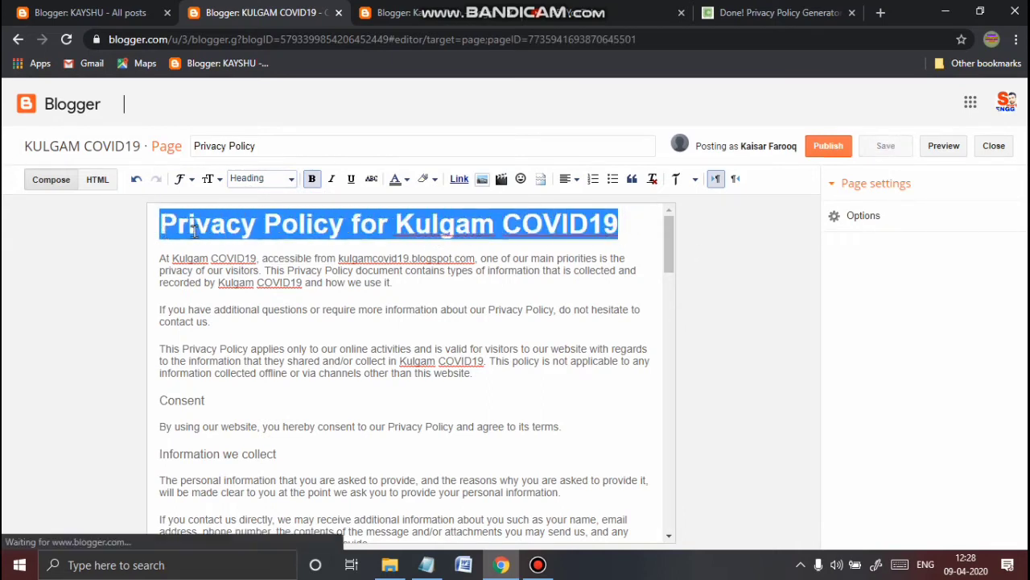
{"action": "left_click", "coordinate": [407, 180]}
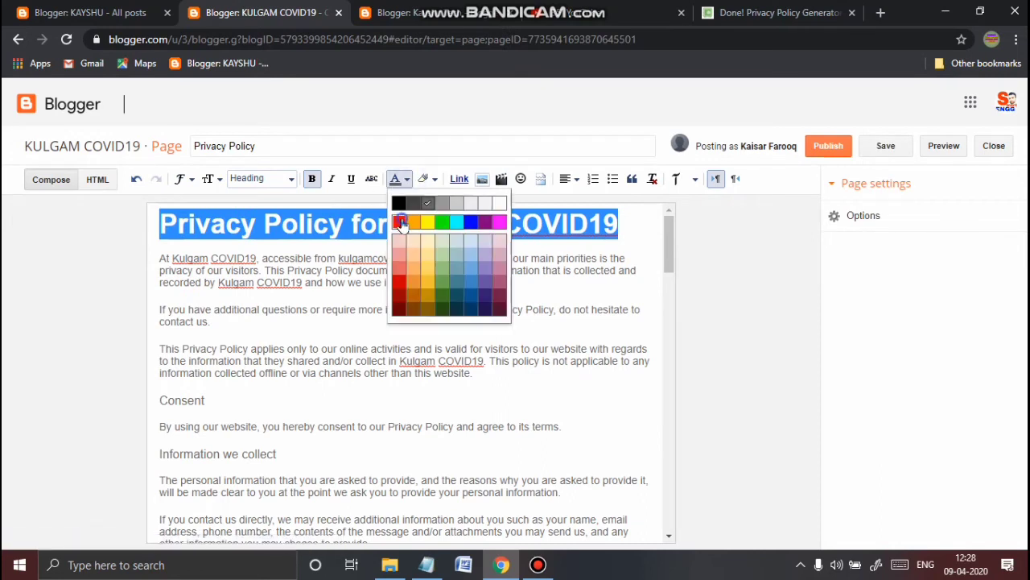
{"action": "left_click", "coordinate": [403, 217]}
{"action": "left_click", "coordinate": [625, 217]}
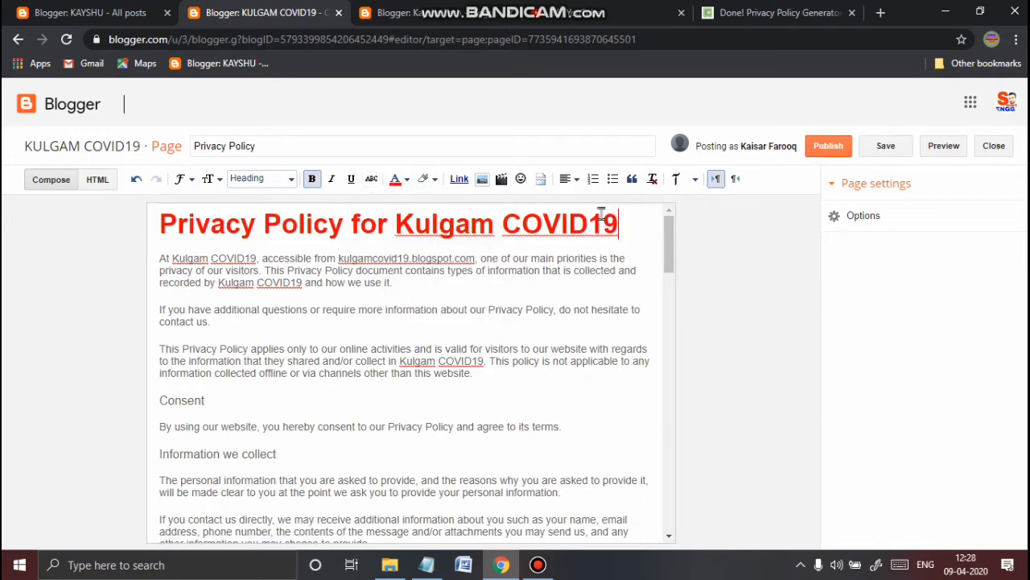
{"action": "left_click", "coordinate": [823, 152]}
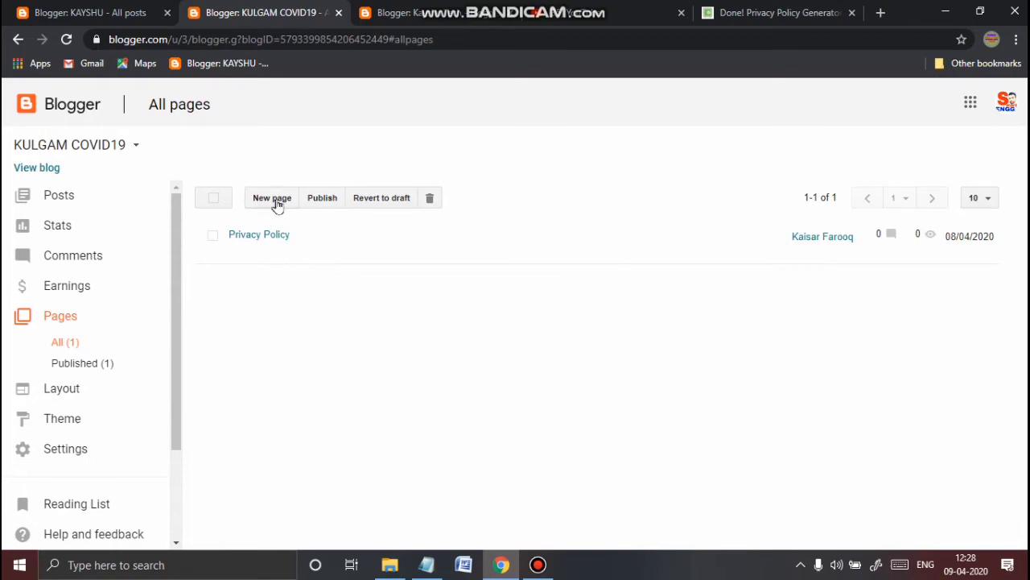
- Return from the privacy policy generator to Google and search for "terms and conditions generator"
{"action": "left_click", "coordinate": [784, 9]}
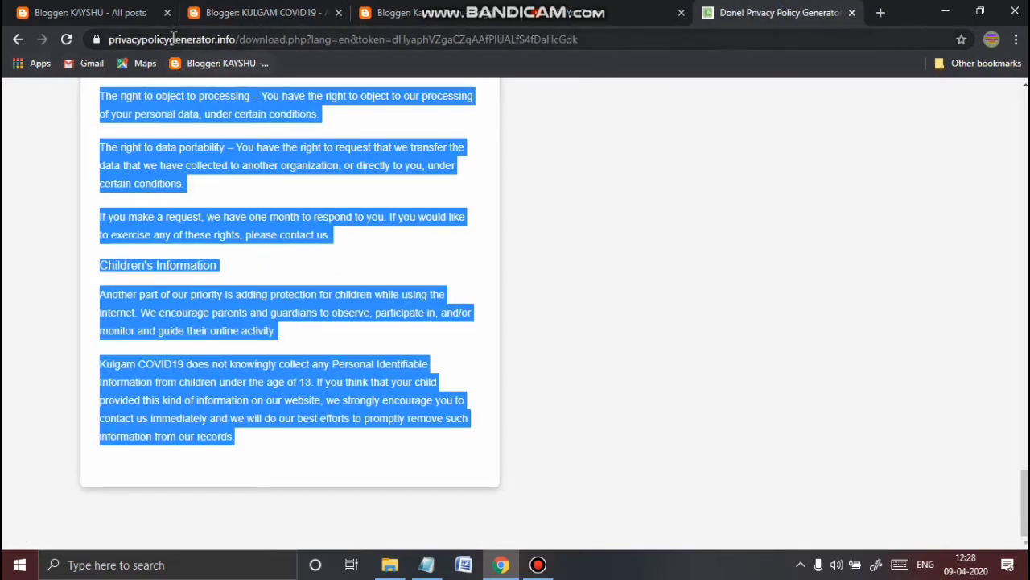
{"action": "left_click", "coordinate": [18, 40]}
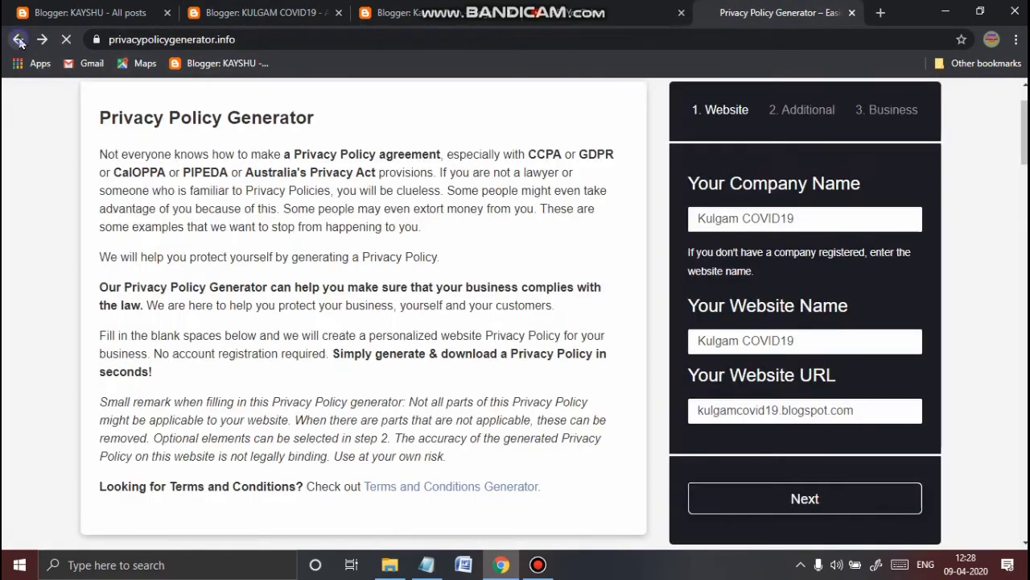
{"action": "left_click", "coordinate": [19, 41]}
{"action": "left_click", "coordinate": [213, 110]}
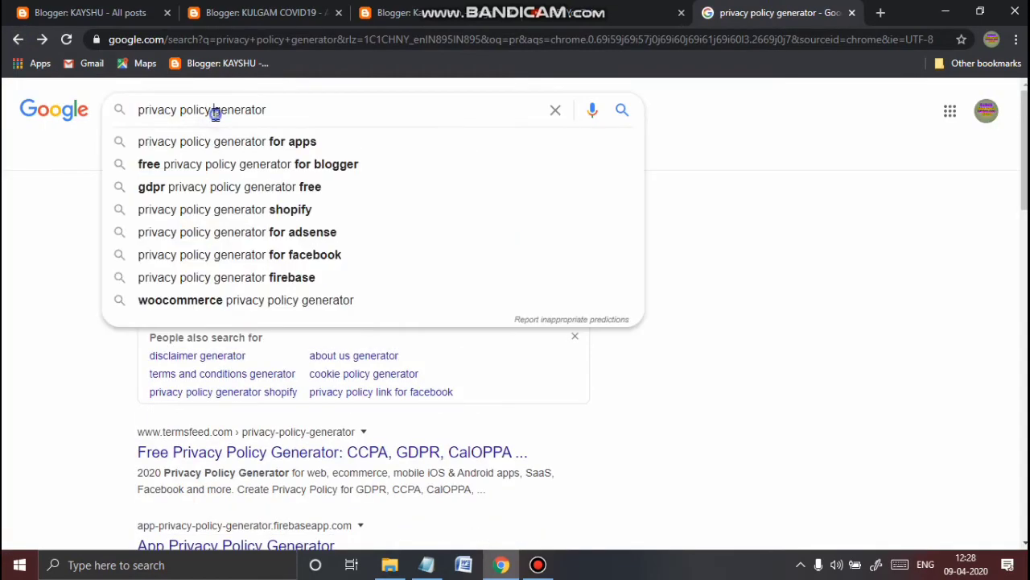
{"action": "key", "text": "ctrl+Left"}
{"action": "key", "text": "BackSpace"}
{"action": "key", "text": "BackSpace"}
{"action": "key", "text": "BackSpace"}
{"action": "key", "text": "BackSpace"}
{"action": "key", "text": "BackSpace"}
{"action": "key", "text": "BackSpace"}
{"action": "key", "text": "BackSpace"}
{"action": "key", "text": "BackSpace"}
{"action": "key", "text": "BackSpace"}
{"action": "key", "text": "BackSpace"}
{"action": "key", "text": "BackSpace"}
{"action": "key", "text": "BackSpace"}
{"action": "key", "text": "BackSpace"}
{"action": "key", "text": "BackSpace"}
{"action": "key", "text": "BackSpace"}
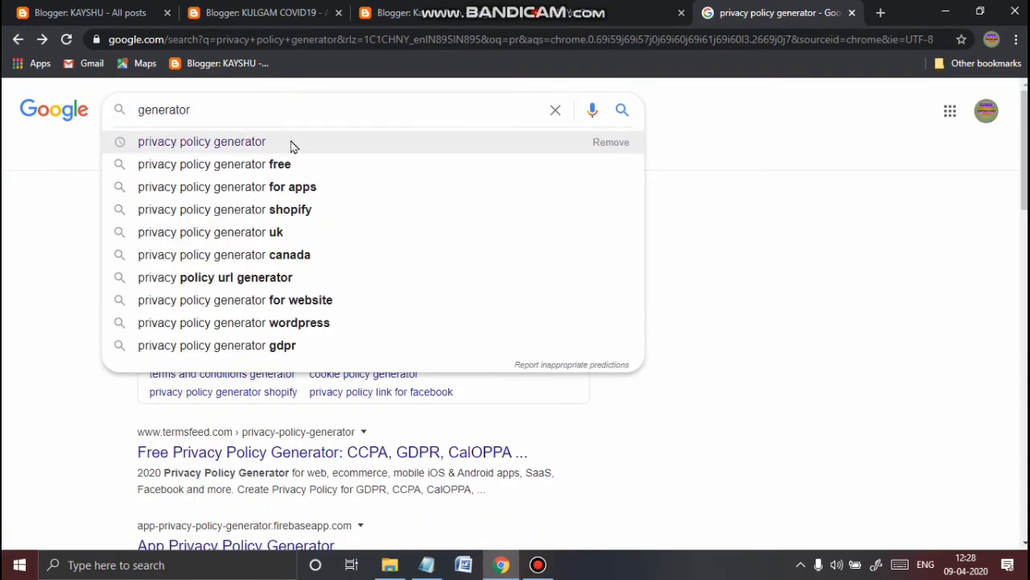
{"action": "type", "text": "TER"}
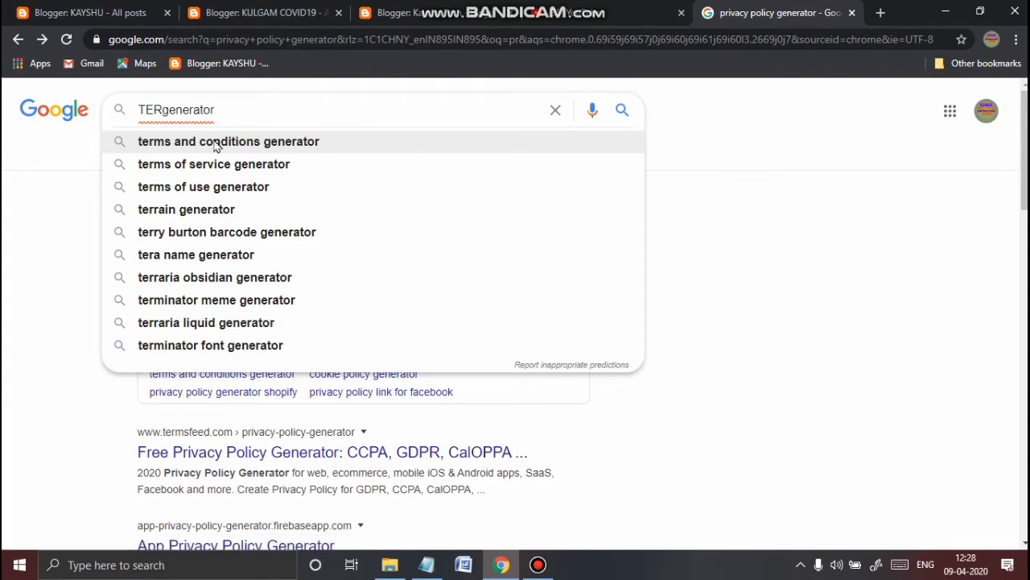
{"action": "left_click", "coordinate": [218, 143]}
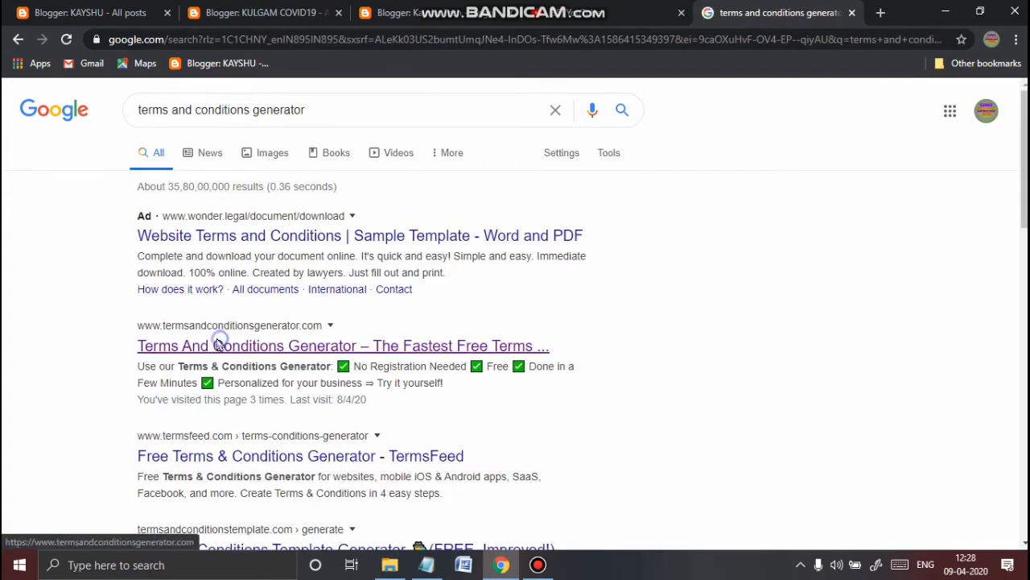
- Open the termsandconditionsgenerator.com result and look over its company name, website name and website URL fields
{"action": "left_click", "coordinate": [215, 342]}
{"action": "left_click", "coordinate": [698, 293]}
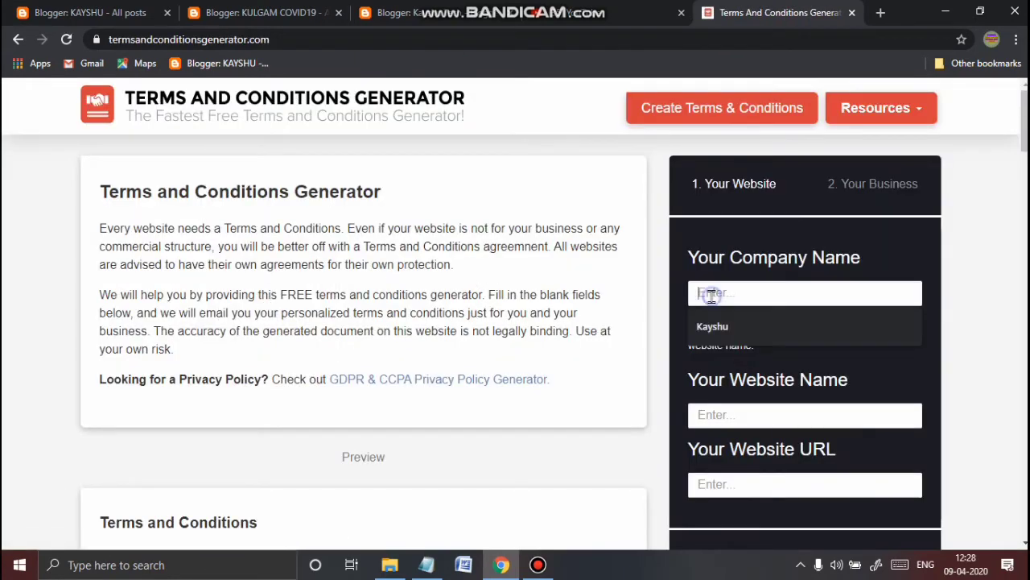
{"action": "left_click", "coordinate": [727, 409]}
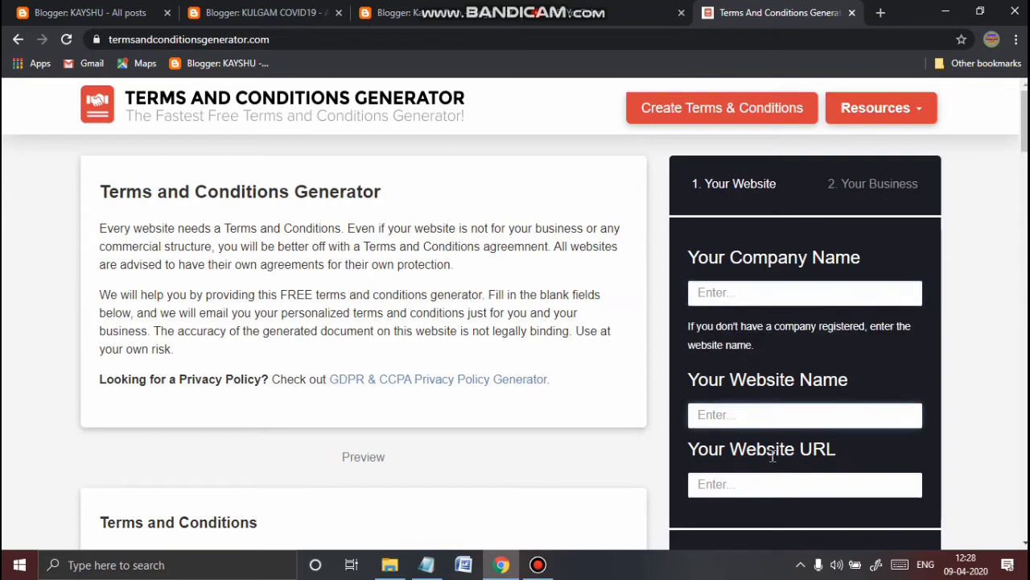
{"action": "left_click", "coordinate": [735, 488]}
{"action": "scroll", "coordinate": [737, 483], "scroll_direction": "down", "scroll_amount": 1}
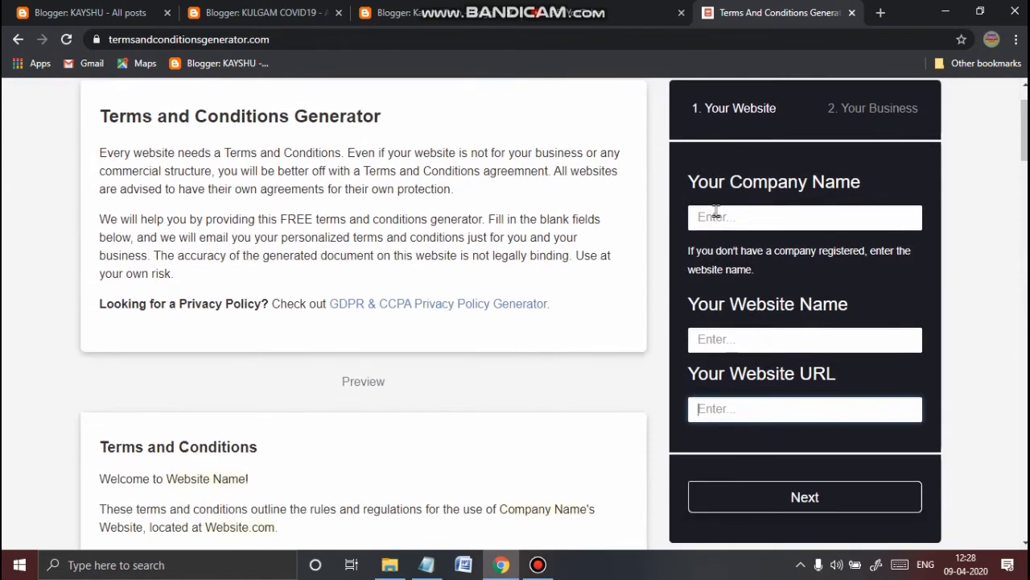
{"action": "left_click", "coordinate": [709, 216]}
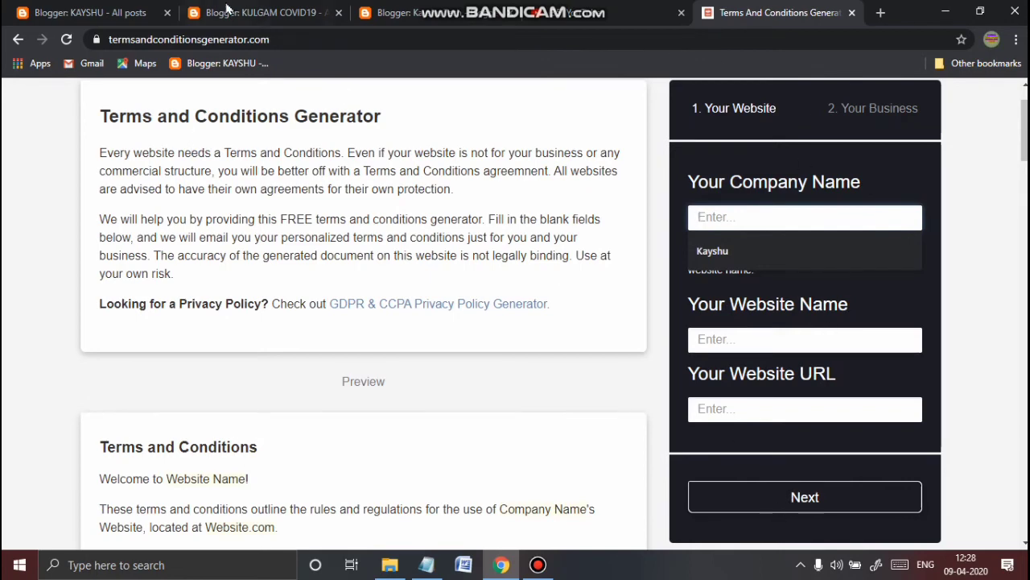
{"action": "left_click", "coordinate": [258, 12]}
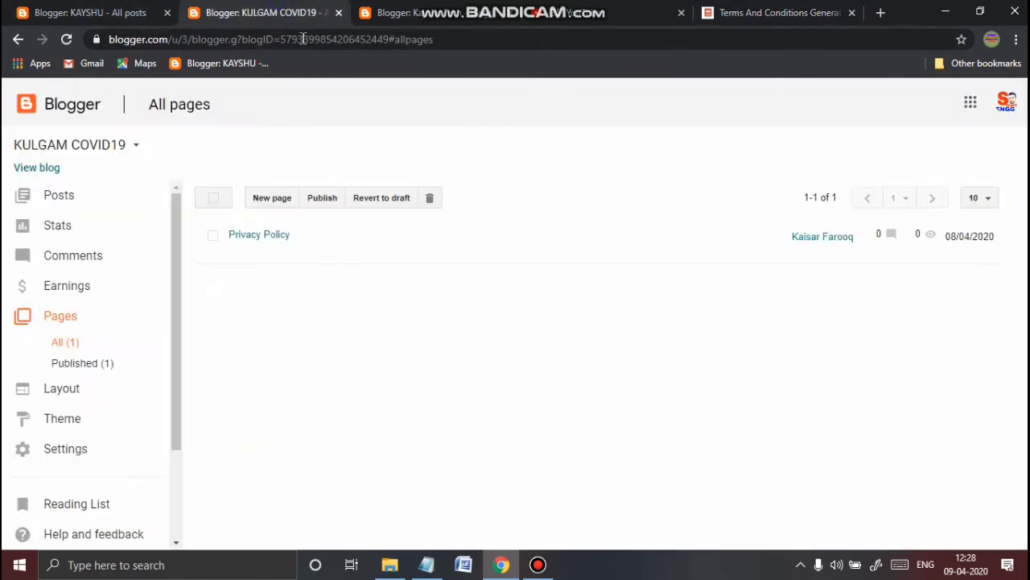
{"action": "left_click", "coordinate": [260, 197]}
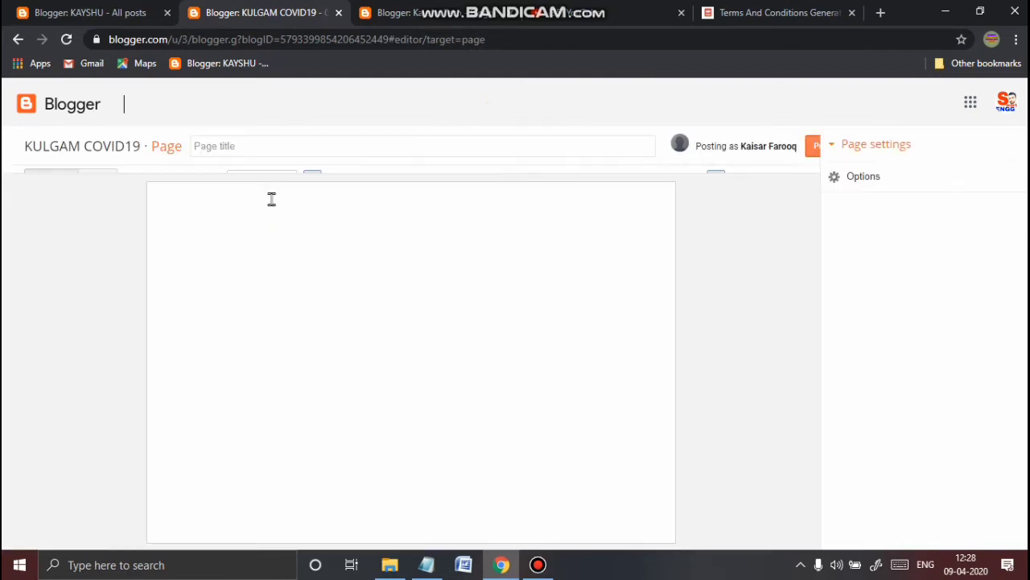
{"action": "left_click", "coordinate": [239, 147]}
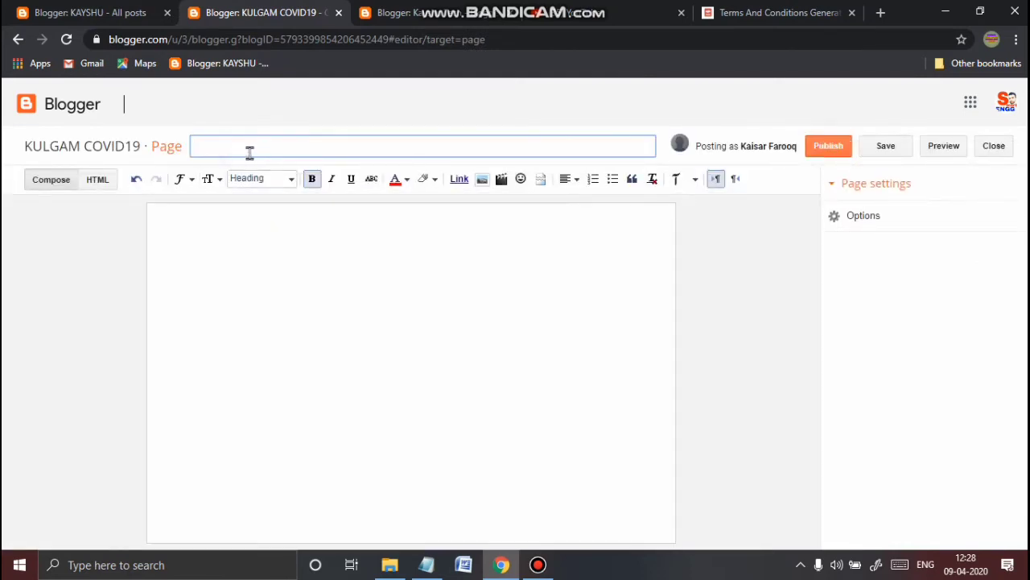
{"action": "left_click", "coordinate": [217, 277]}
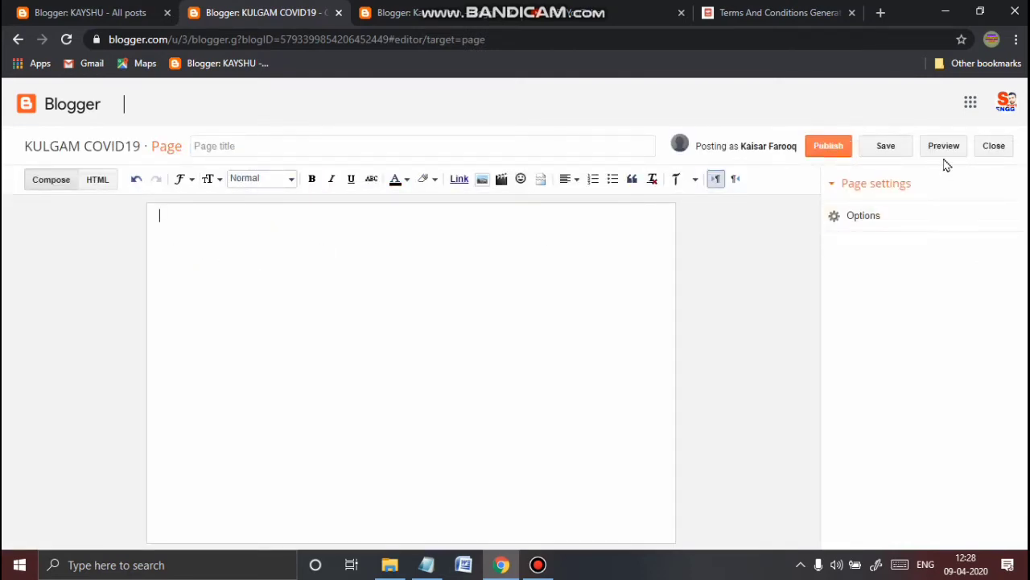
{"action": "left_click", "coordinate": [991, 146]}
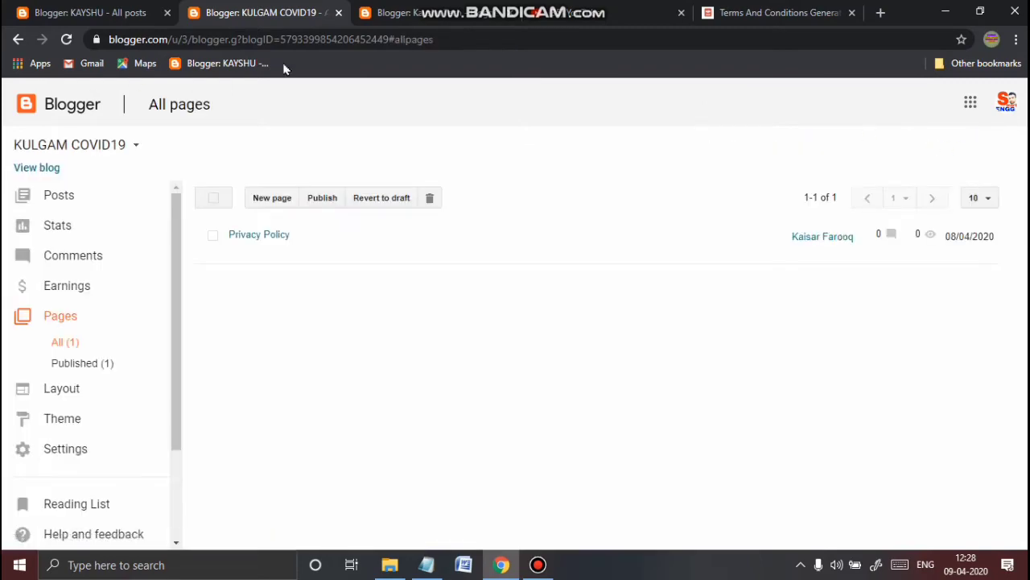
{"action": "left_click", "coordinate": [748, 9]}
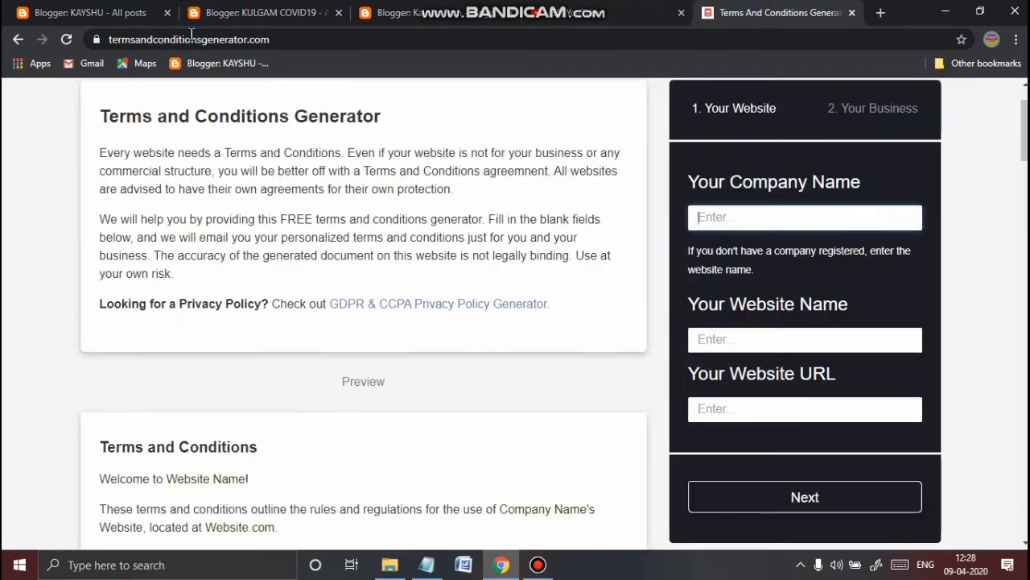
- Return from the terms and conditions generator to Google and search for "disclaimer generator"
{"action": "left_click", "coordinate": [18, 39]}
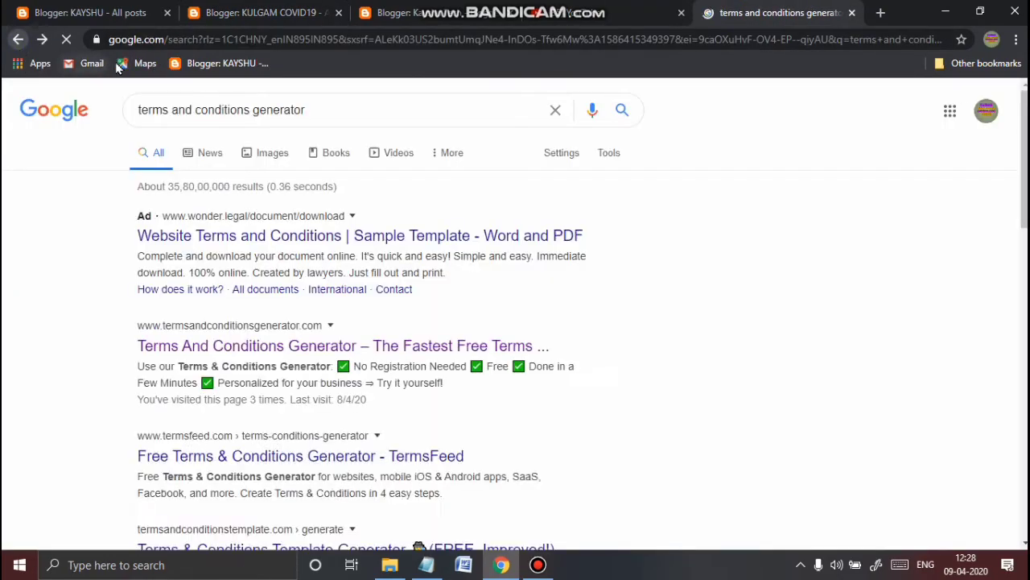
{"action": "left_click", "coordinate": [251, 109]}
{"action": "key", "text": "BackSpace"}
{"action": "key", "text": "BackSpace"}
{"action": "key", "text": "BackSpace"}
{"action": "key", "text": "BackSpace"}
{"action": "key", "text": "BackSpace"}
{"action": "key", "text": "BackSpace"}
{"action": "key", "text": "BackSpace"}
{"action": "key", "text": "BackSpace"}
{"action": "key", "text": "BackSpace"}
{"action": "key", "text": "BackSpace"}
{"action": "key", "text": "BackSpace"}
{"action": "key", "text": "BackSpace"}
{"action": "key", "text": "BackSpace"}
{"action": "key", "text": "BackSpace"}
{"action": "key", "text": "BackSpace"}
{"action": "key", "text": "BackSpace"}
{"action": "key", "text": "BackSpace"}
{"action": "key", "text": "BackSpace"}
{"action": "key", "text": "BackSpace"}
{"action": "key", "text": "BackSpace"}
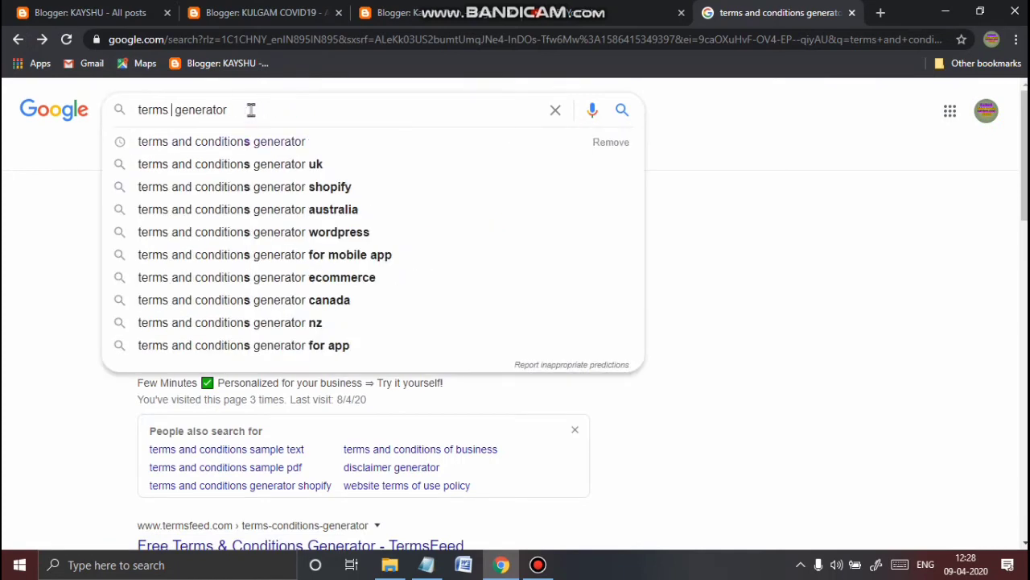
{"action": "type", "text": "DI"}
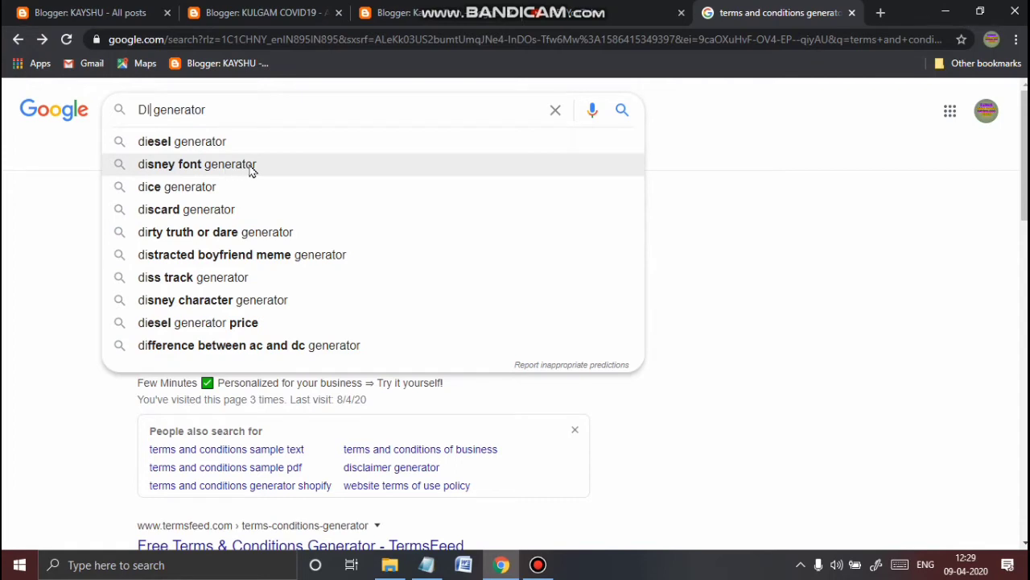
{"action": "key", "text": "BackSpace"}
{"action": "type", "text": "IS"}
{"action": "type", "text": "CL"}
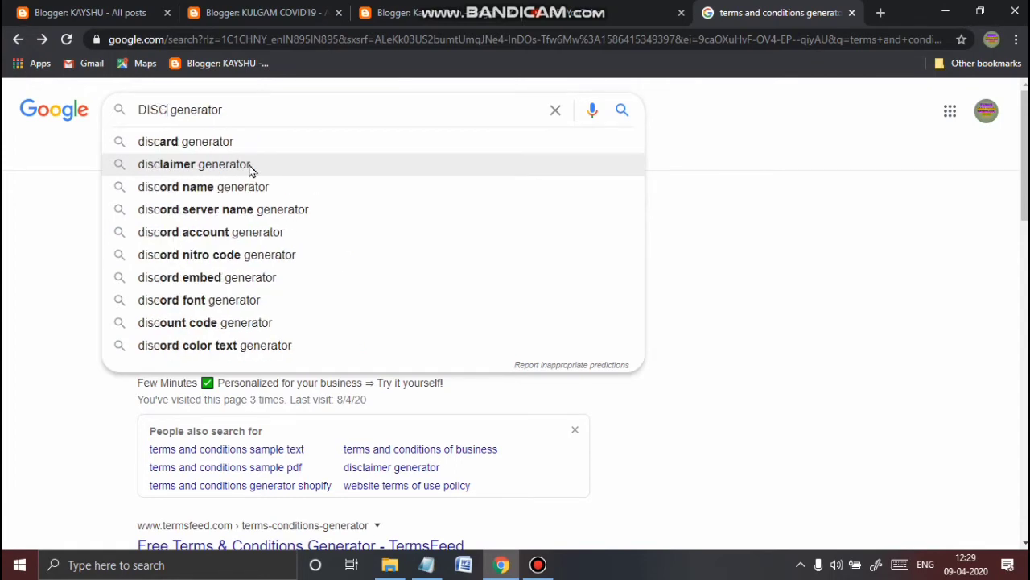
{"action": "left_click", "coordinate": [234, 165]}
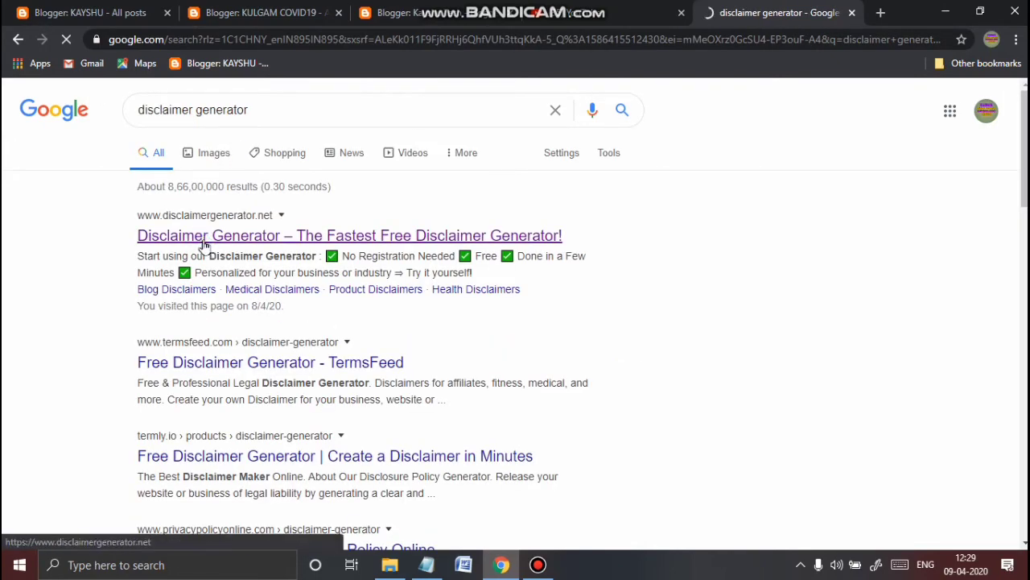
- Open the disclaimergenerator.net result, view its disclaimer creation form, and return to the KULGAM COVID19 page list in Blogger
{"action": "left_click", "coordinate": [497, 234]}
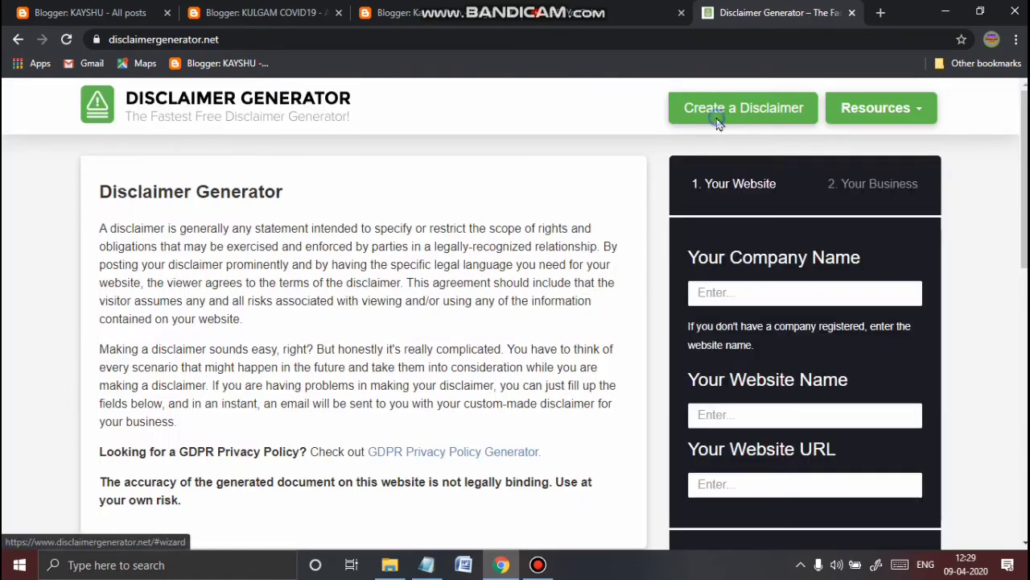
{"action": "left_click", "coordinate": [719, 127]}
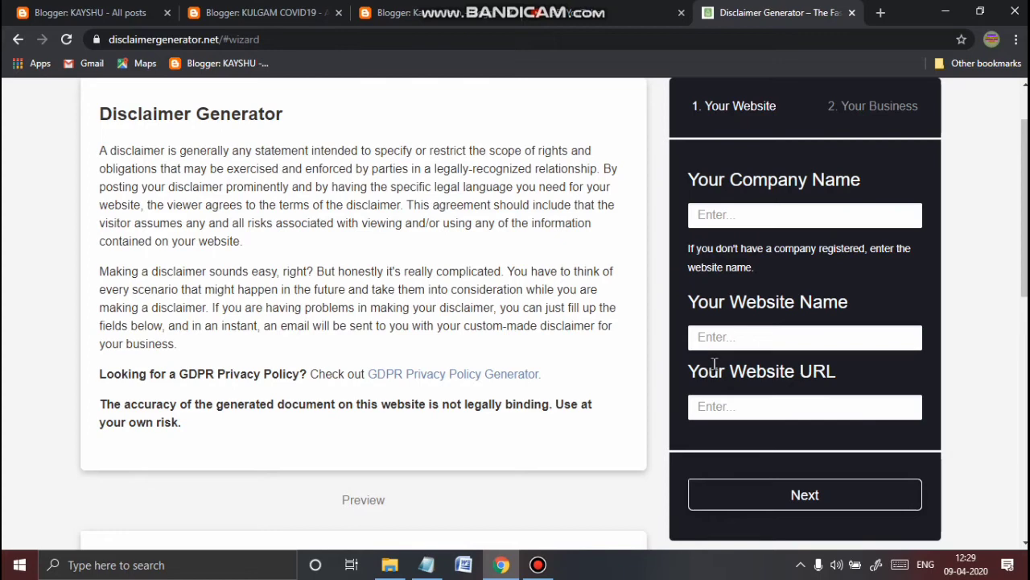
{"action": "left_click", "coordinate": [264, 15]}
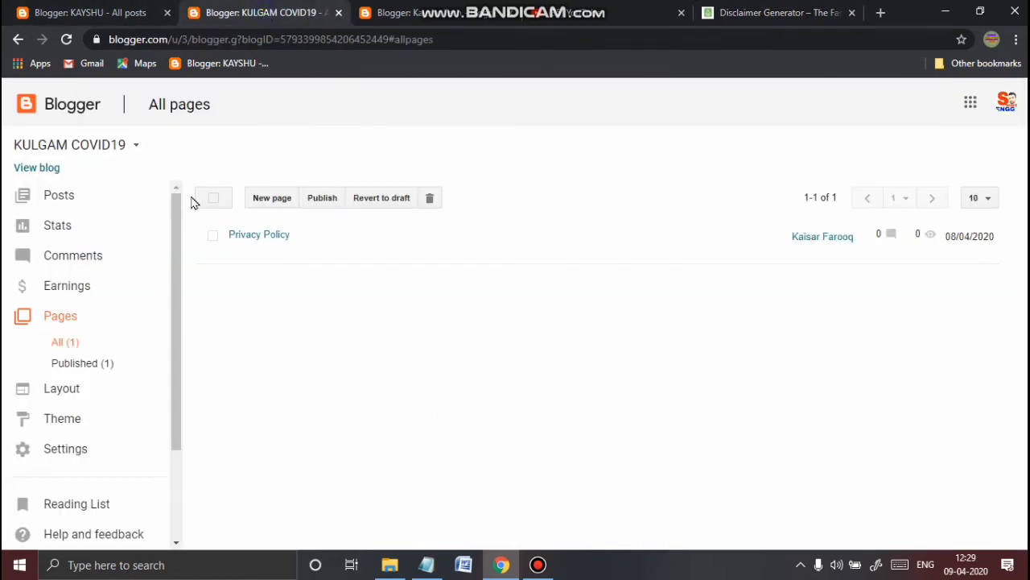
{"action": "left_click", "coordinate": [268, 198]}
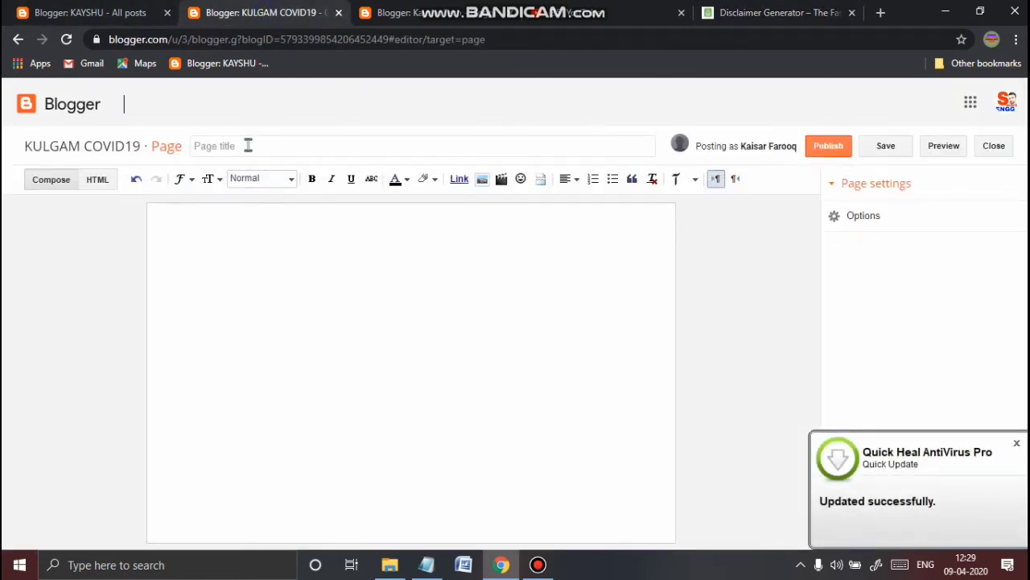
{"action": "left_click", "coordinate": [247, 145]}
{"action": "left_click", "coordinate": [240, 234]}
{"action": "left_click", "coordinate": [991, 151]}
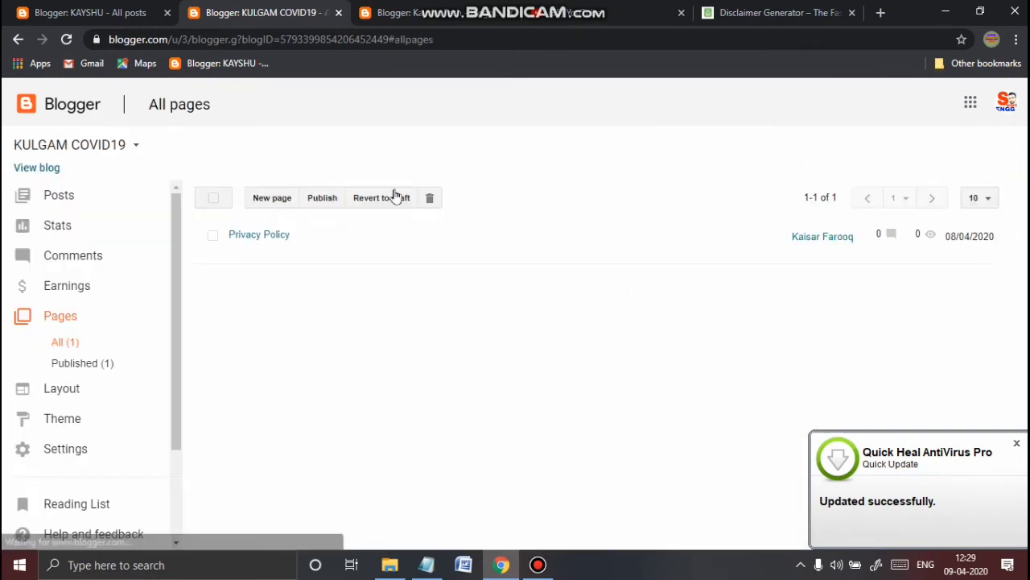
- Create a new blog page titled "ABOUT US" with an empty body and close it as a draft
{"action": "left_click", "coordinate": [262, 203]}
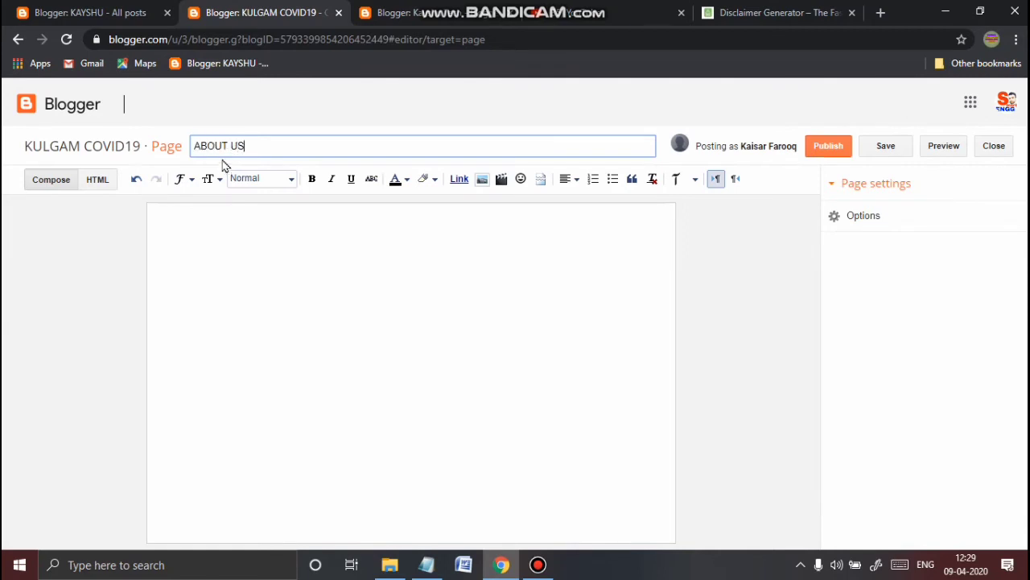
{"action": "left_click", "coordinate": [218, 219]}
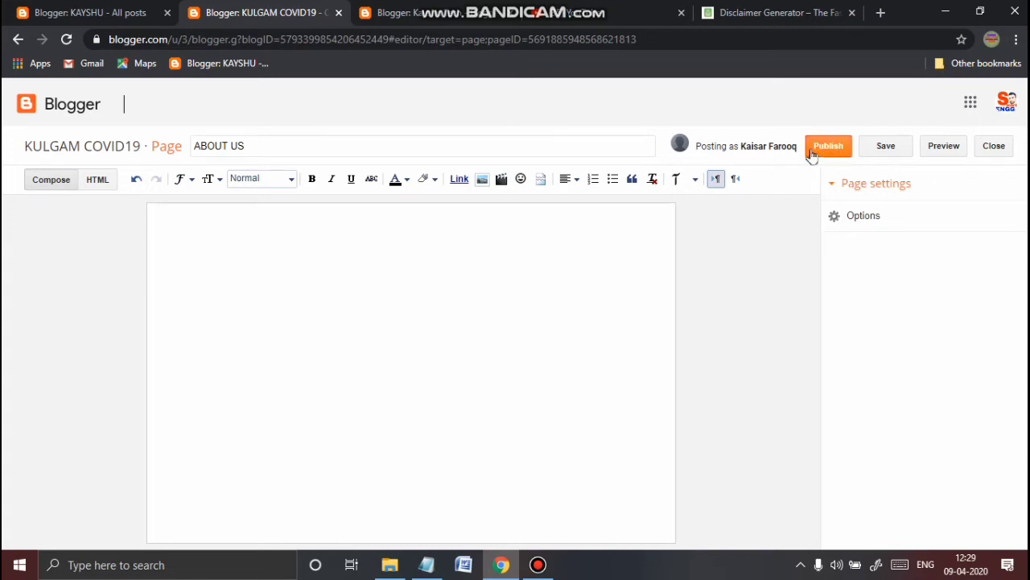
{"action": "left_click", "coordinate": [1001, 153]}
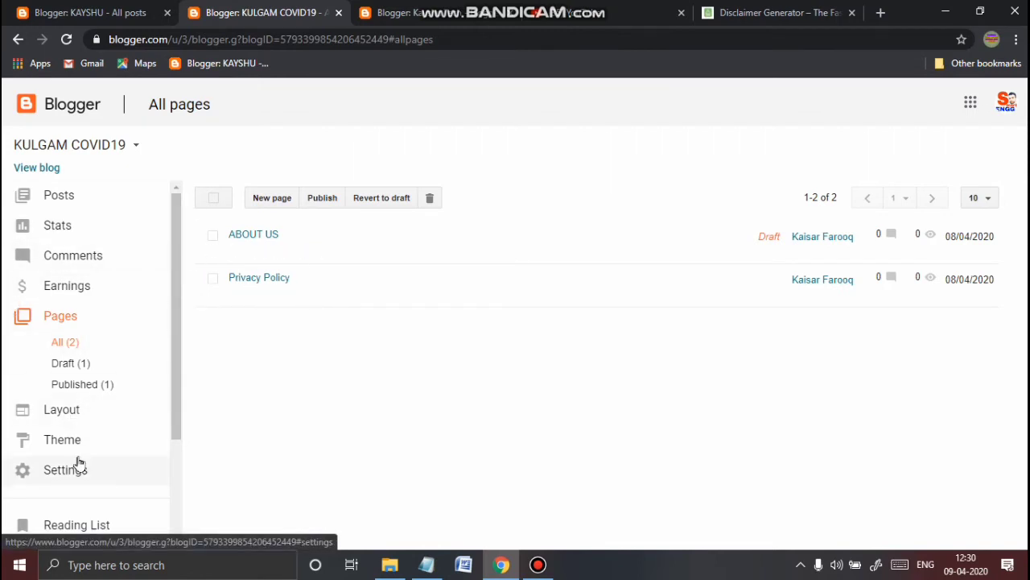
- Upload the Sora Ribbon.xml file from the Sora-Ribbon folder on drive E: as the theme of the KULGAM COVID19 blog
{"action": "left_click", "coordinate": [61, 440]}
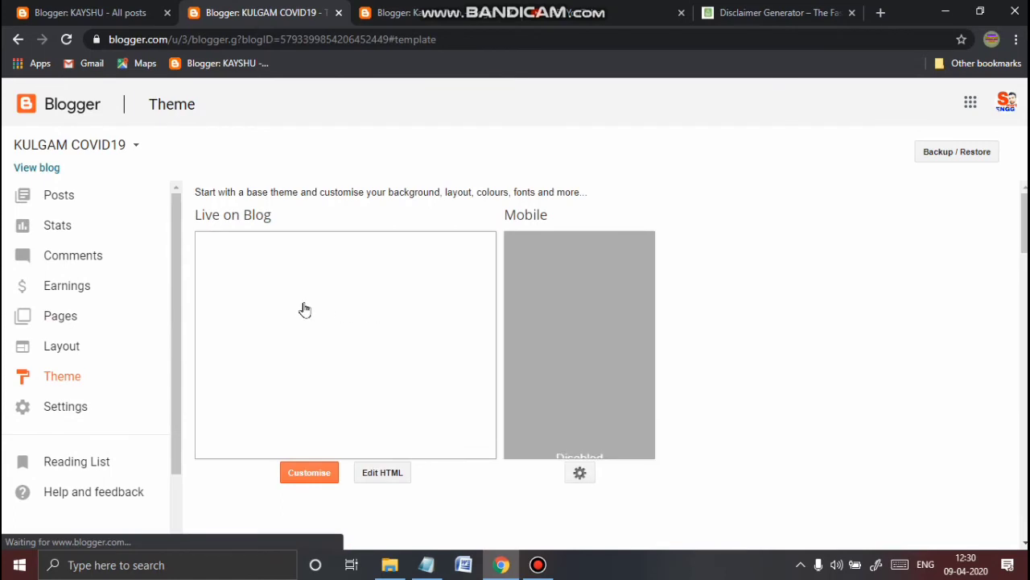
{"action": "scroll", "coordinate": [322, 310], "scroll_direction": "down", "scroll_amount": 1}
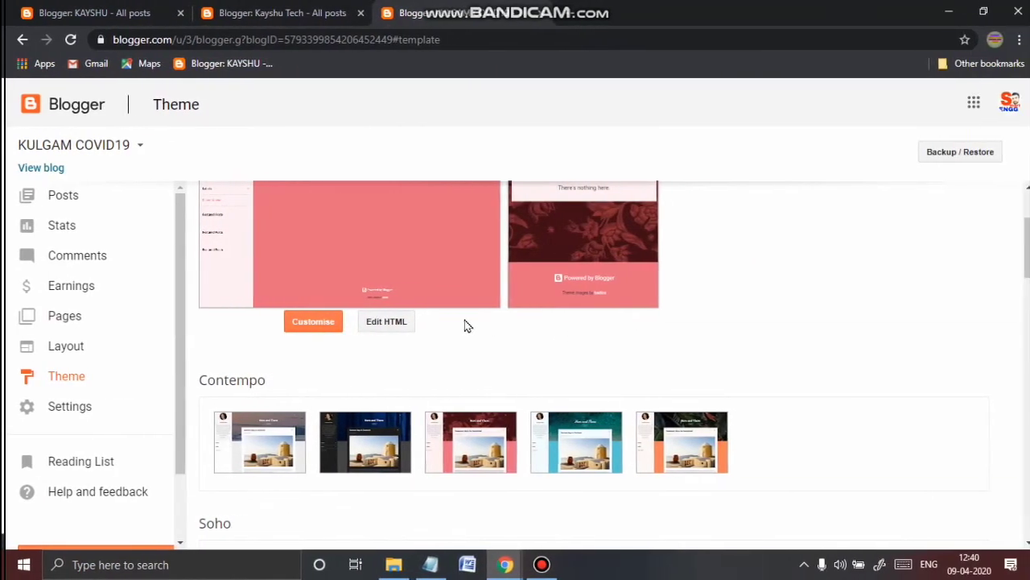
{"action": "scroll", "coordinate": [463, 325], "scroll_direction": "up", "scroll_amount": 2}
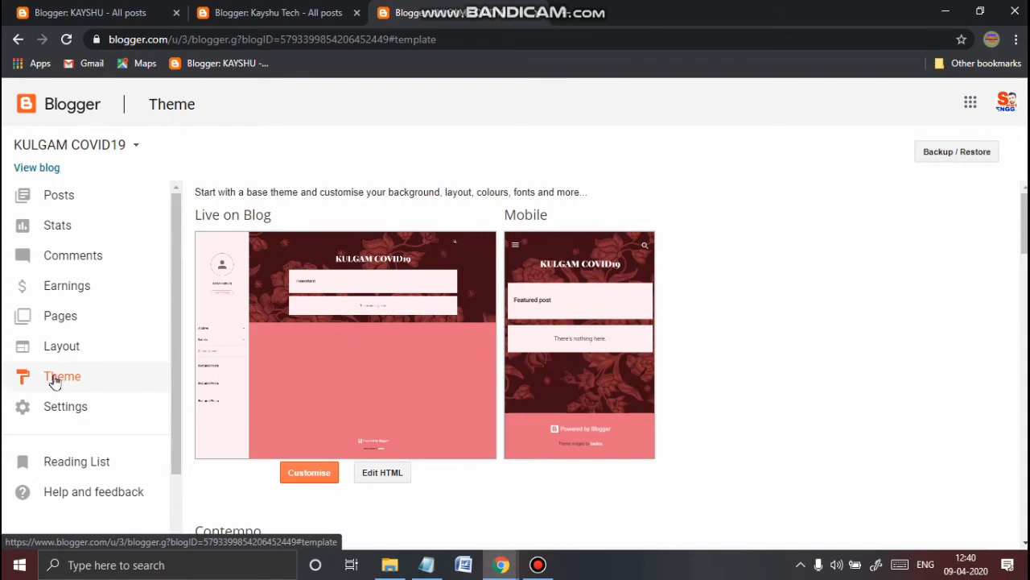
{"action": "left_click", "coordinate": [970, 154]}
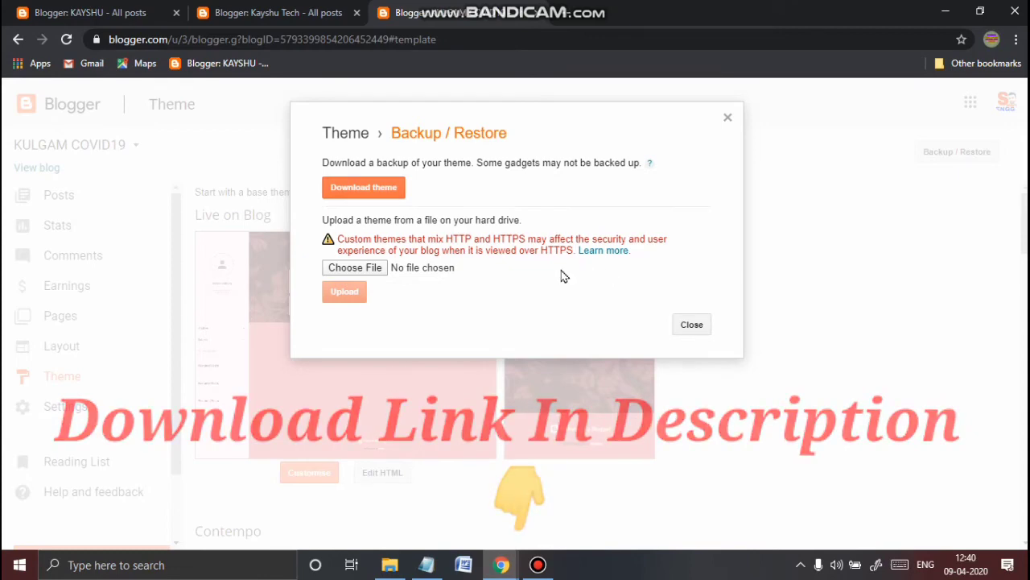
{"action": "left_click", "coordinate": [360, 268]}
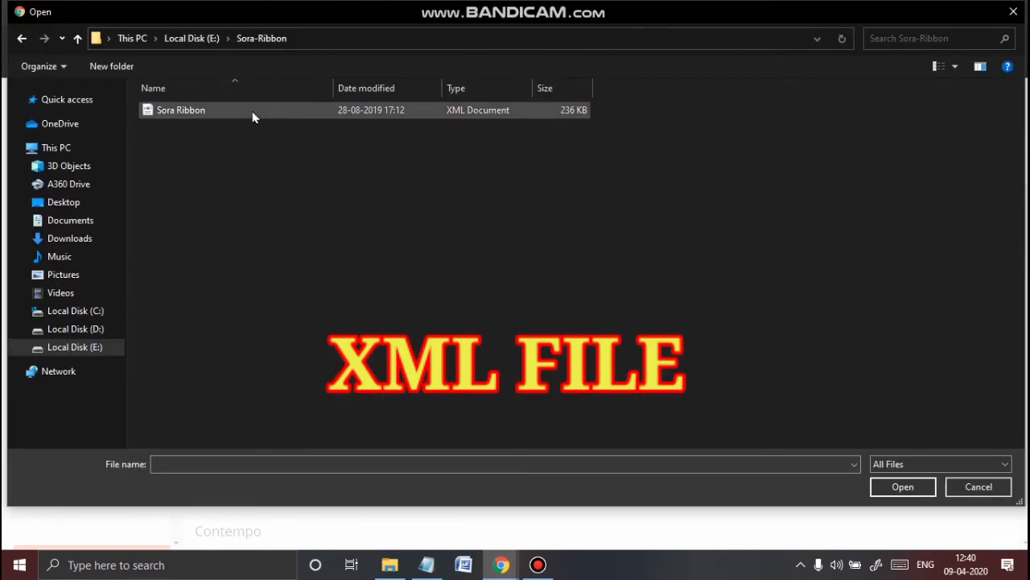
{"action": "left_click", "coordinate": [252, 113]}
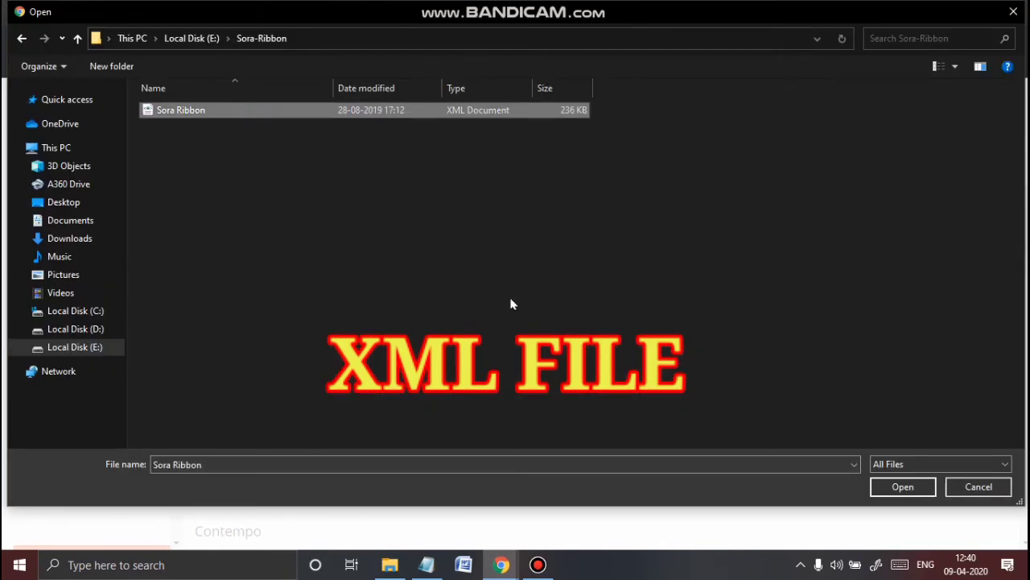
{"action": "left_click", "coordinate": [901, 485]}
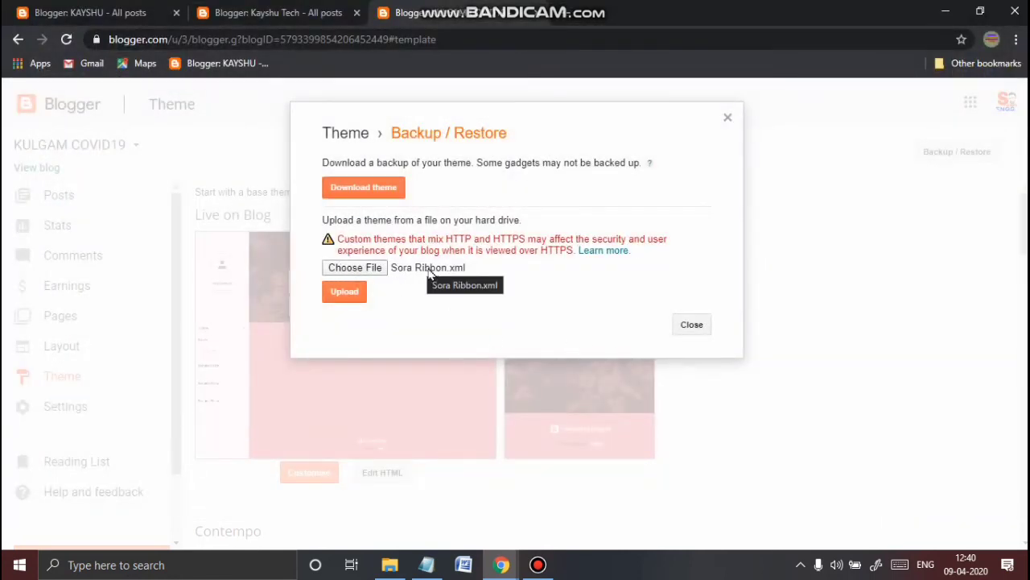
{"action": "left_click", "coordinate": [350, 293]}
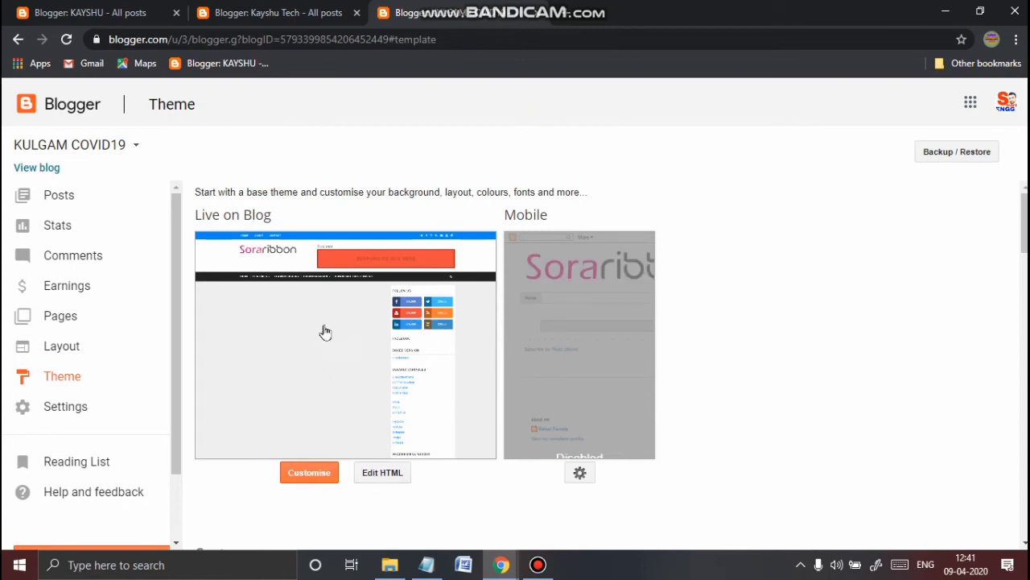
- Set the mobile theme option to show the desktop theme on mobile devices and save it
{"action": "left_click", "coordinate": [578, 474]}
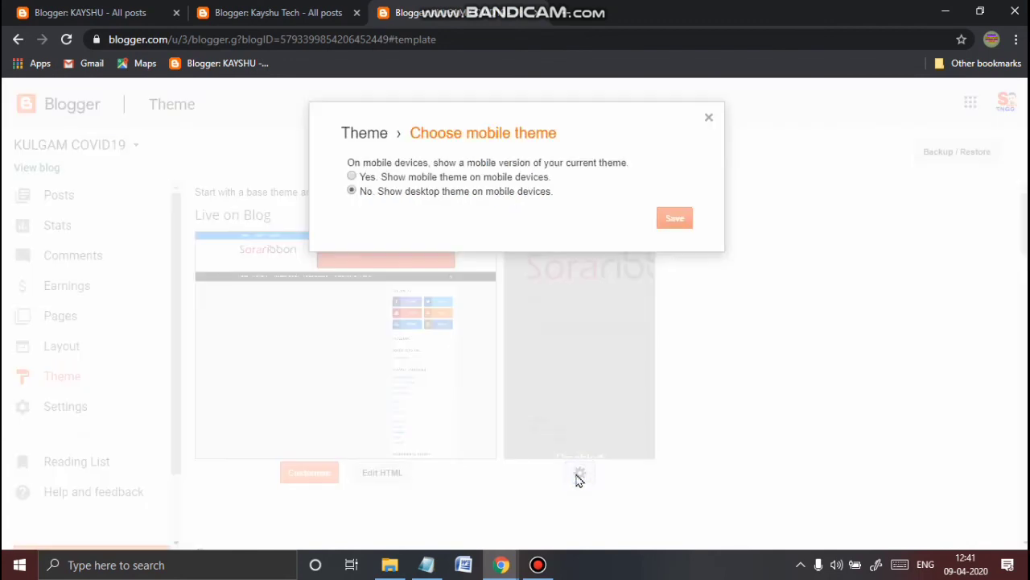
{"action": "left_click", "coordinate": [353, 177]}
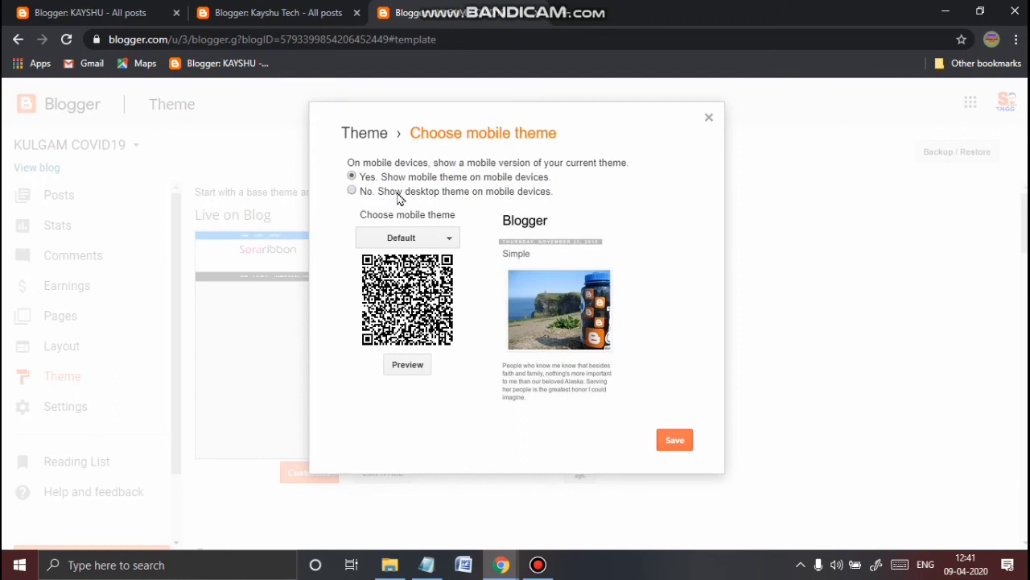
{"action": "left_click", "coordinate": [352, 191]}
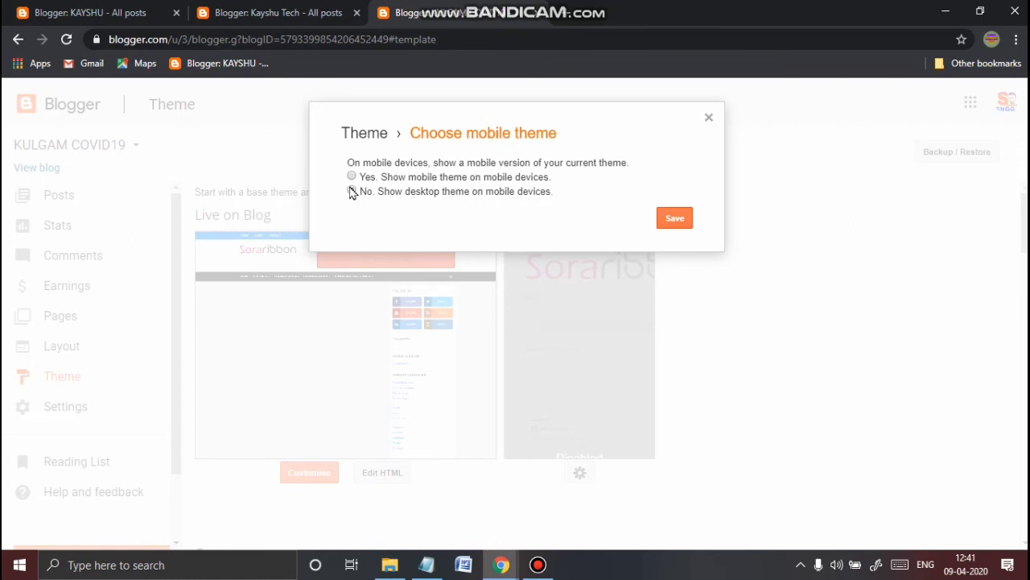
{"action": "left_click", "coordinate": [671, 218]}
{"action": "scroll", "coordinate": [451, 395], "scroll_direction": "down", "scroll_amount": 1}
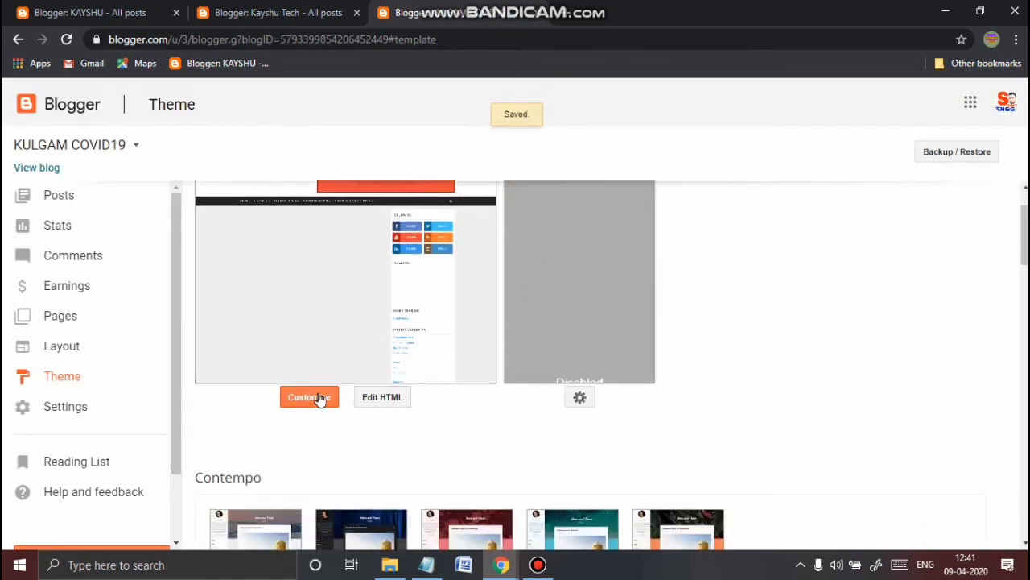
{"action": "scroll", "coordinate": [306, 375], "scroll_direction": "up", "scroll_amount": 1}
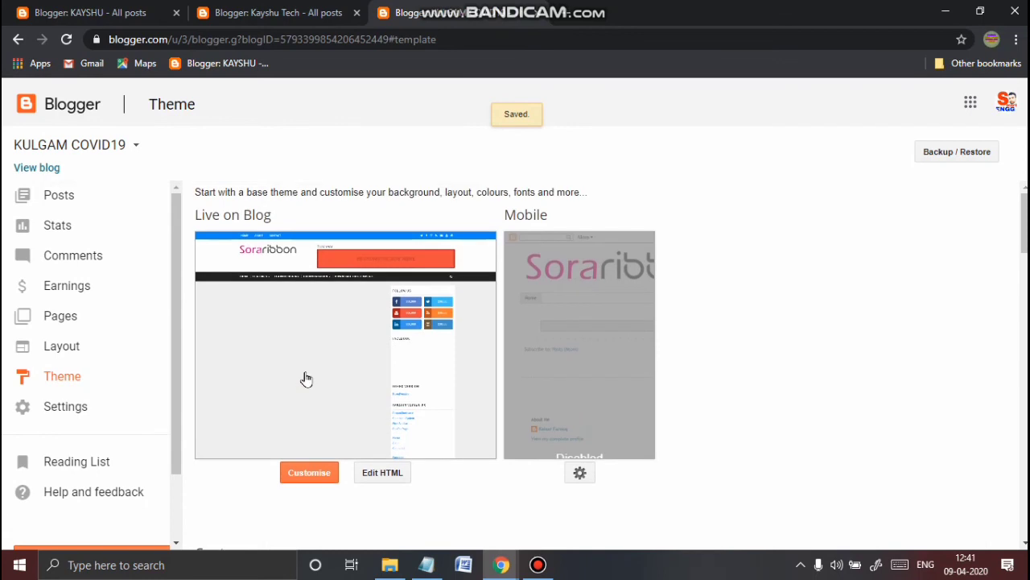
- Open the live KULGAM COVID19 blog and examine the new theme's header, menus, sidebar widgets and footer
{"action": "left_click", "coordinate": [38, 168]}
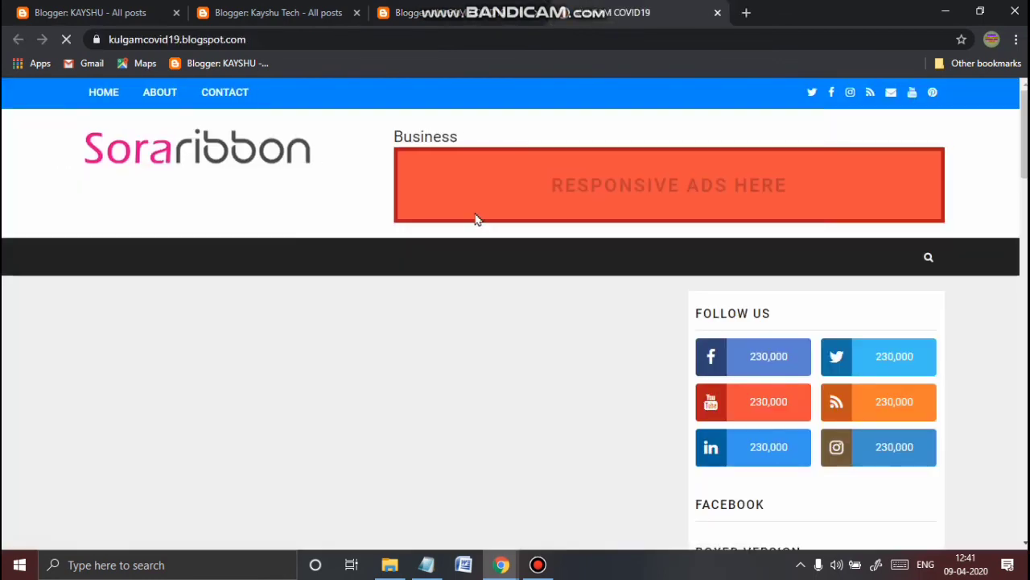
{"action": "scroll", "coordinate": [473, 359], "scroll_direction": "down", "scroll_amount": 5}
{"action": "scroll", "coordinate": [584, 341], "scroll_direction": "down", "scroll_amount": 10}
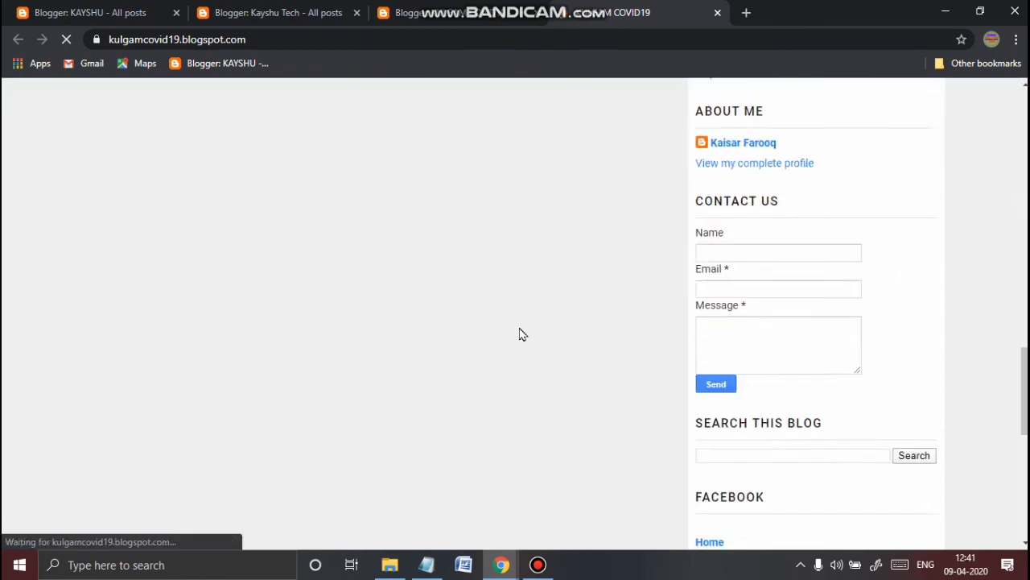
{"action": "scroll", "coordinate": [813, 298], "scroll_direction": "up", "scroll_amount": 2}
{"action": "scroll", "coordinate": [674, 287], "scroll_direction": "up", "scroll_amount": 2}
{"action": "scroll", "coordinate": [674, 288], "scroll_direction": "down", "scroll_amount": 9}
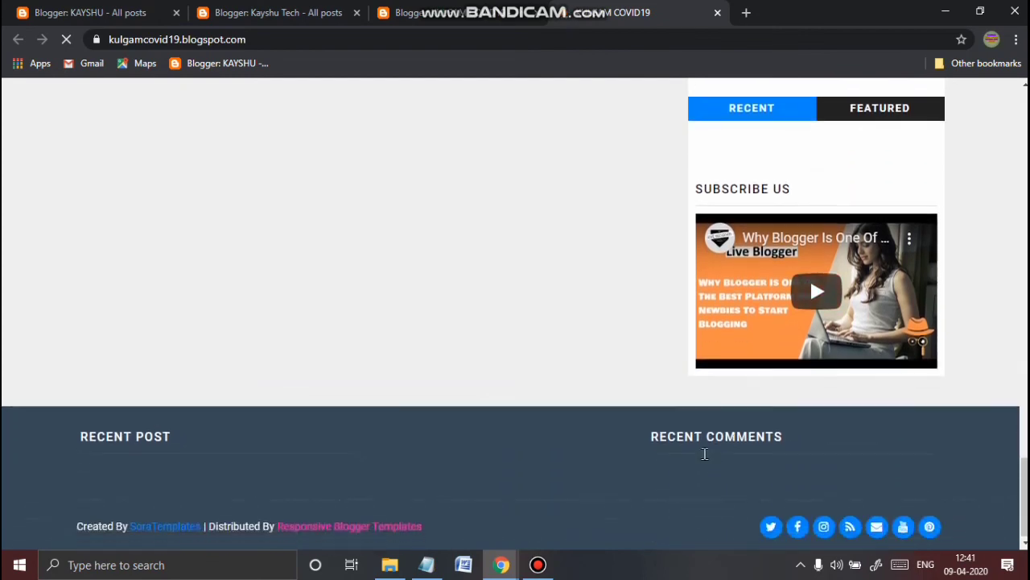
{"action": "scroll", "coordinate": [480, 381], "scroll_direction": "up", "scroll_amount": 15}
{"action": "scroll", "coordinate": [656, 466], "scroll_direction": "up", "scroll_amount": 3}
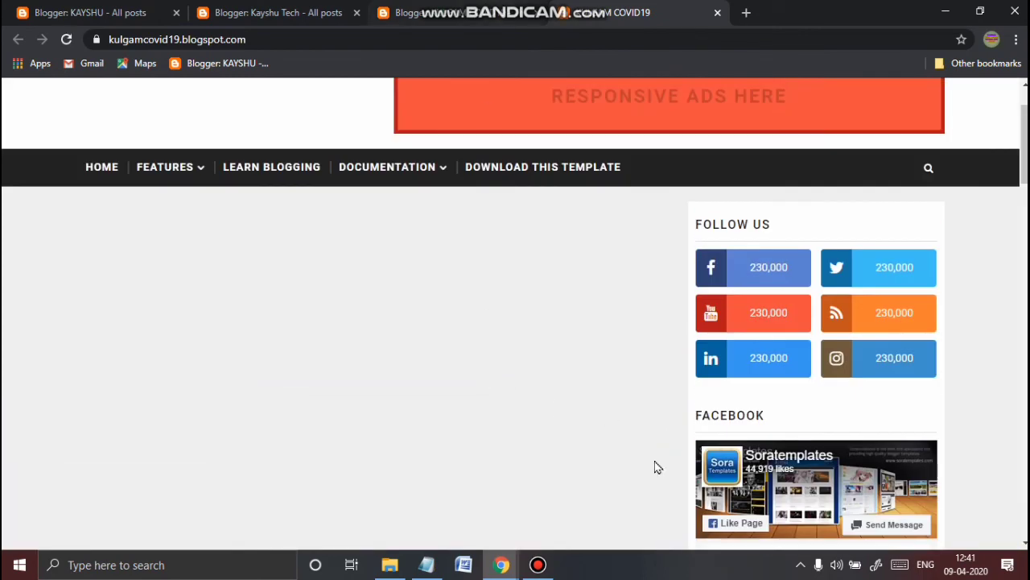
{"action": "scroll", "coordinate": [791, 422], "scroll_direction": "down", "scroll_amount": 2}
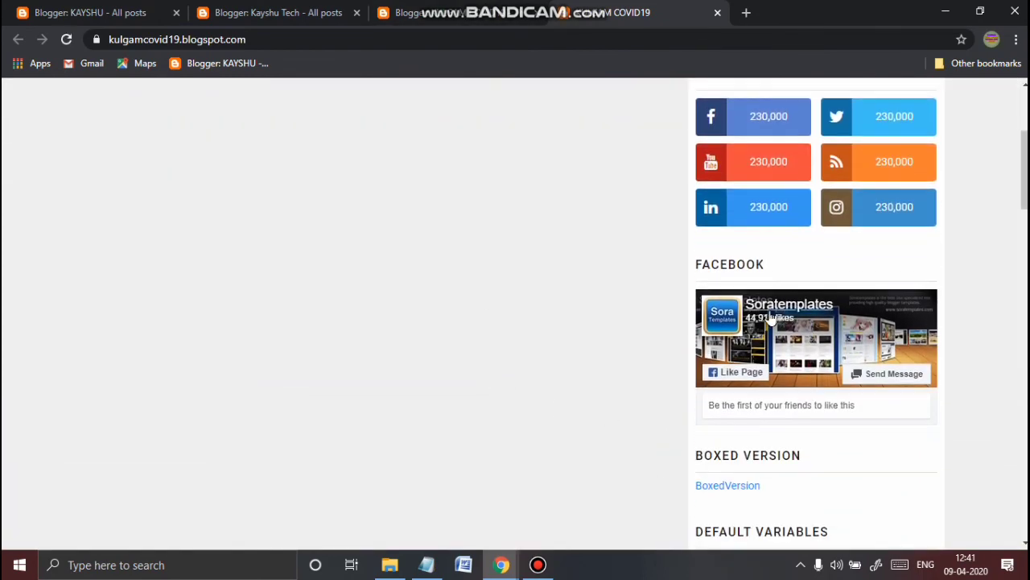
{"action": "scroll", "coordinate": [798, 308], "scroll_direction": "down", "scroll_amount": 3}
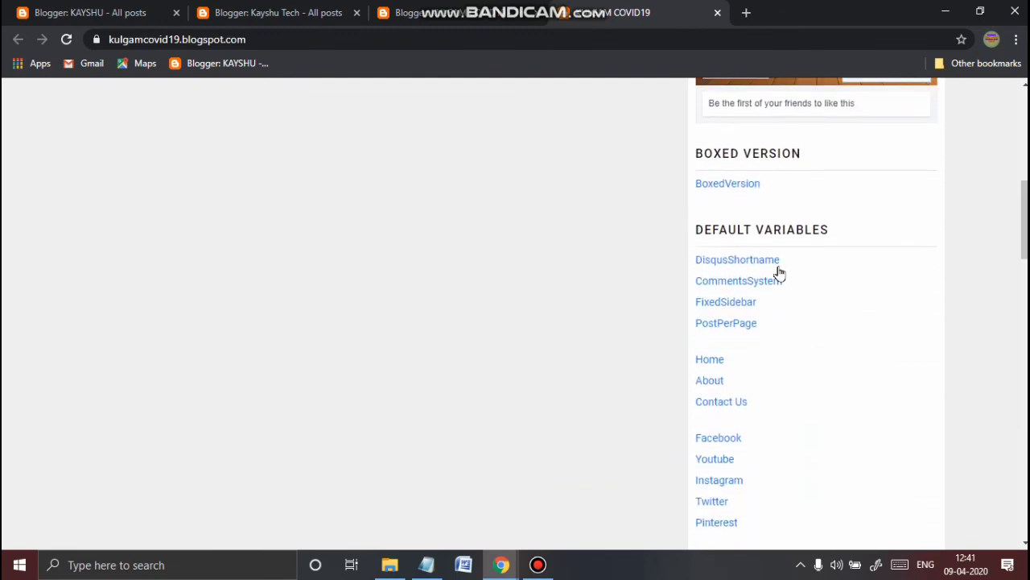
{"action": "scroll", "coordinate": [798, 486], "scroll_direction": "down", "scroll_amount": 2}
{"action": "scroll", "coordinate": [744, 354], "scroll_direction": "down", "scroll_amount": 6}
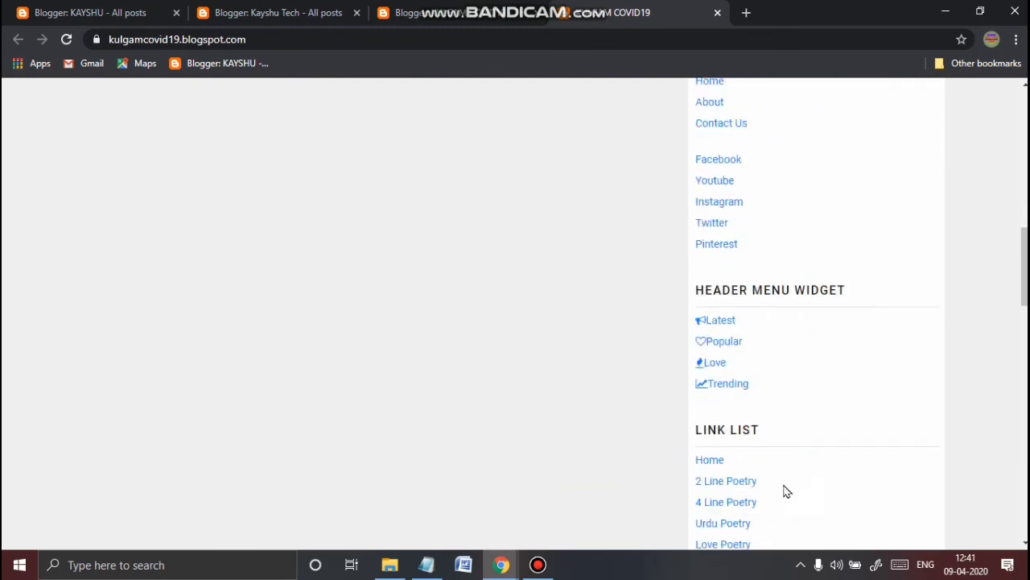
{"action": "scroll", "coordinate": [671, 368], "scroll_direction": "up", "scroll_amount": 12}
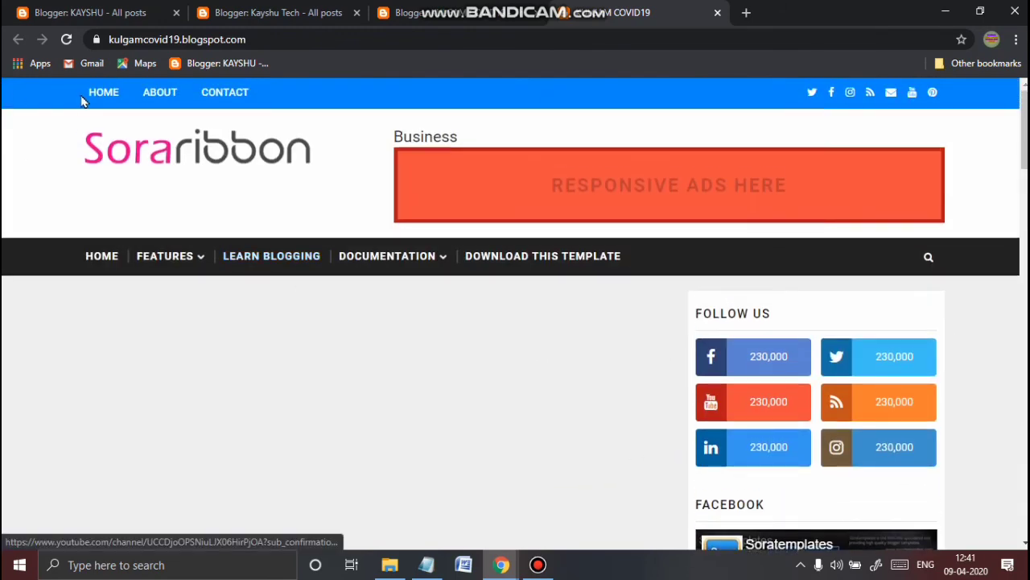